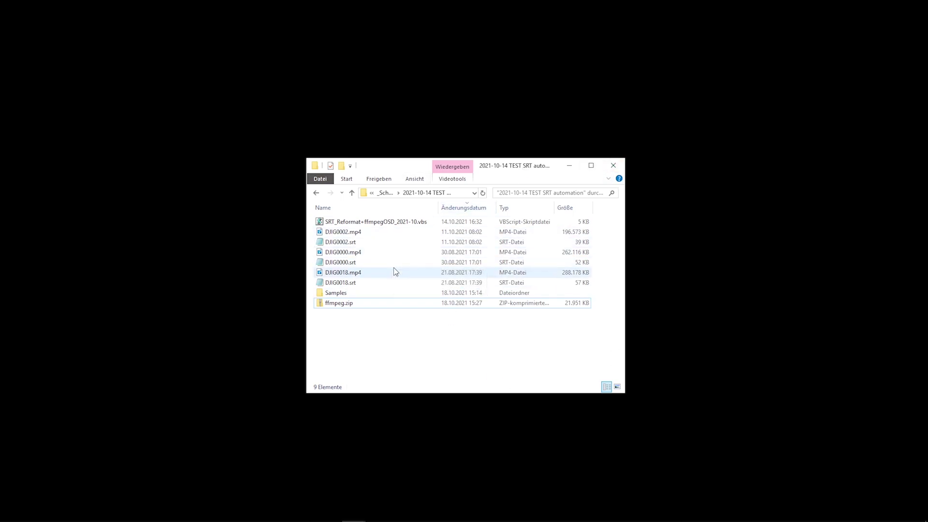
# - Extract ffmpeg.zip with Extrahieren into a new ffmpeg folder inside the test folder
pyautogui.moveTo(394, 268)
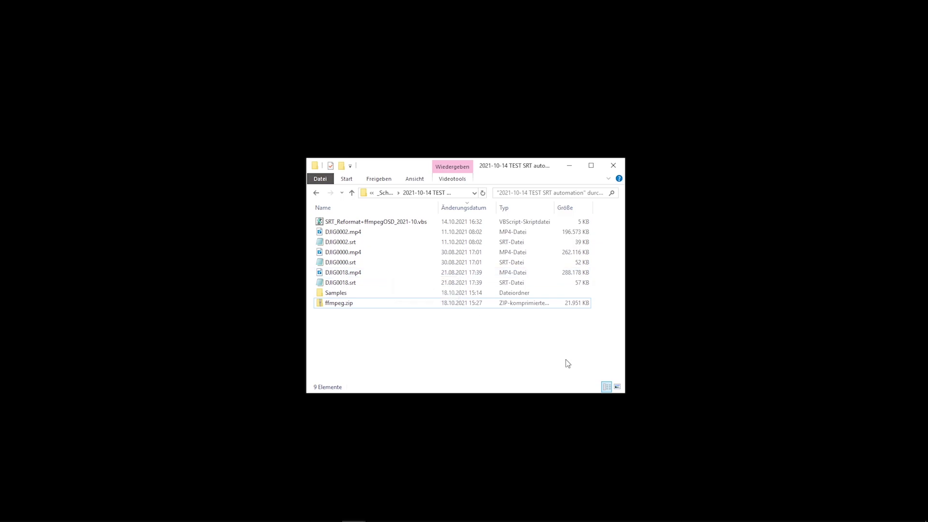
pyautogui.click(383, 224)
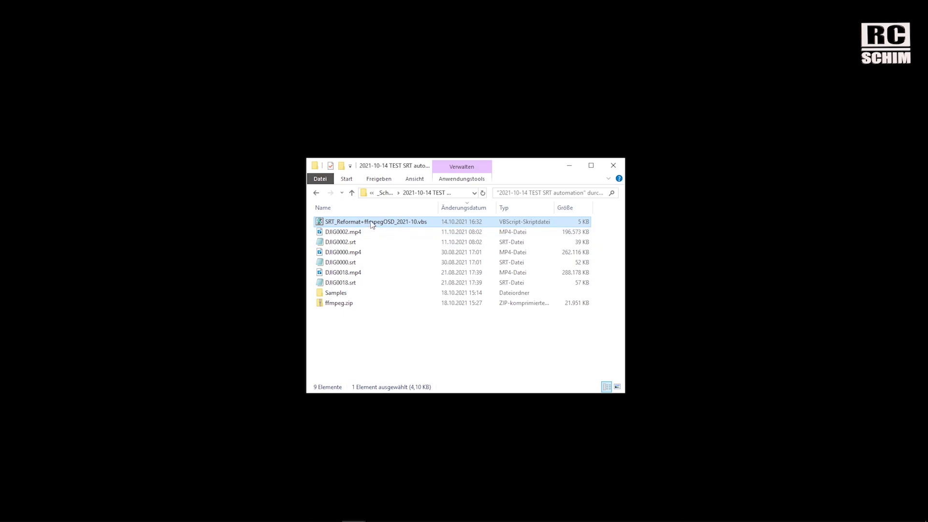
pyautogui.click(406, 348)
pyautogui.click(341, 306)
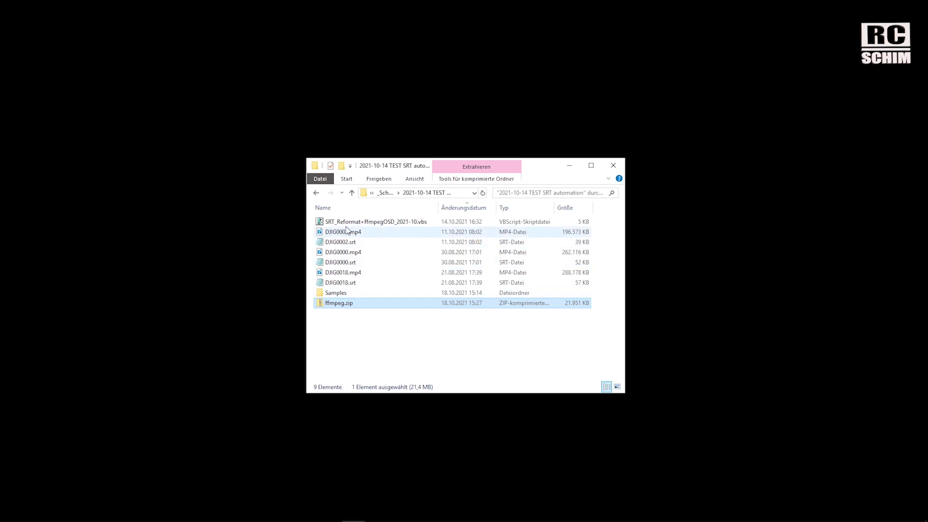
pyautogui.click(340, 223)
pyautogui.click(338, 304)
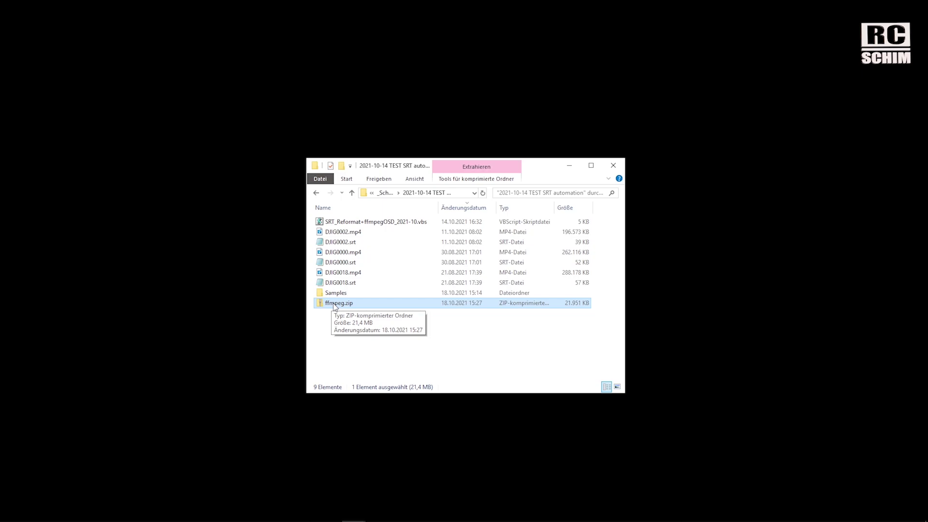
pyautogui.moveTo(336, 308); pyautogui.dragTo(386, 335)
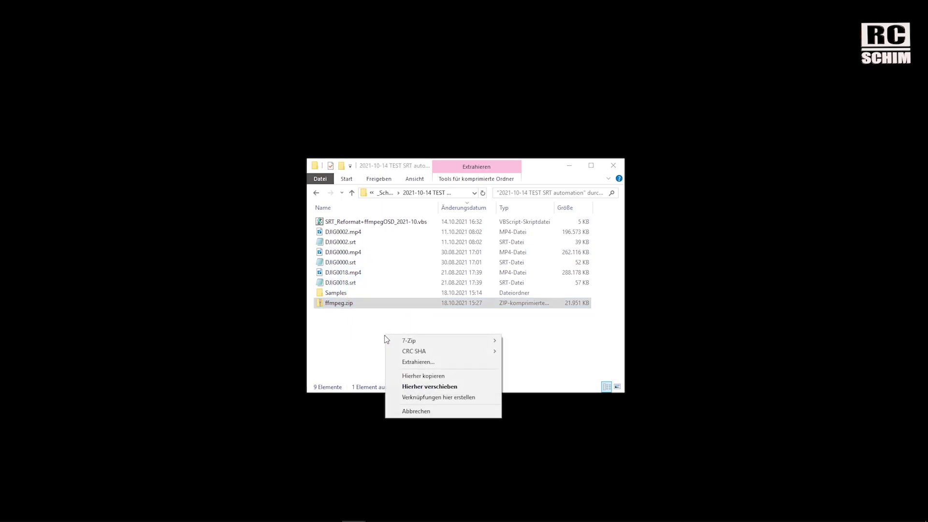
pyautogui.click(414, 362)
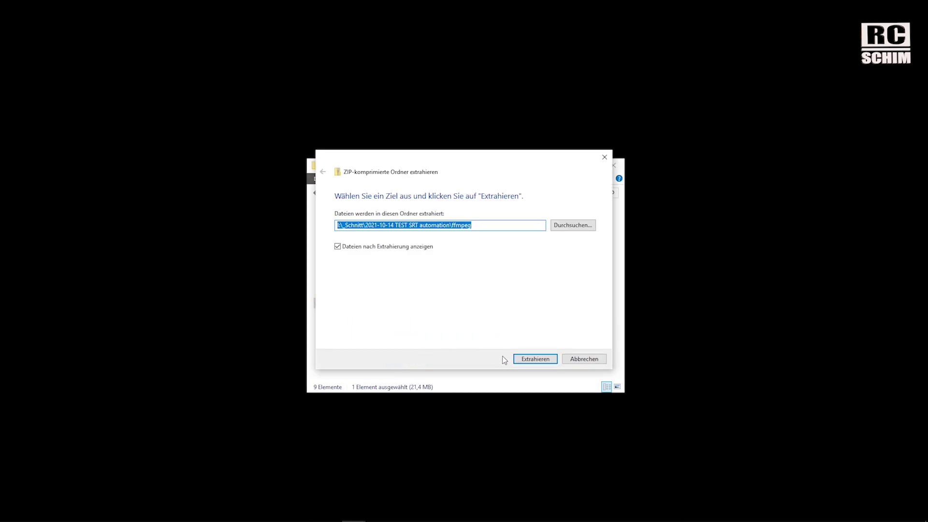
pyautogui.click(530, 359)
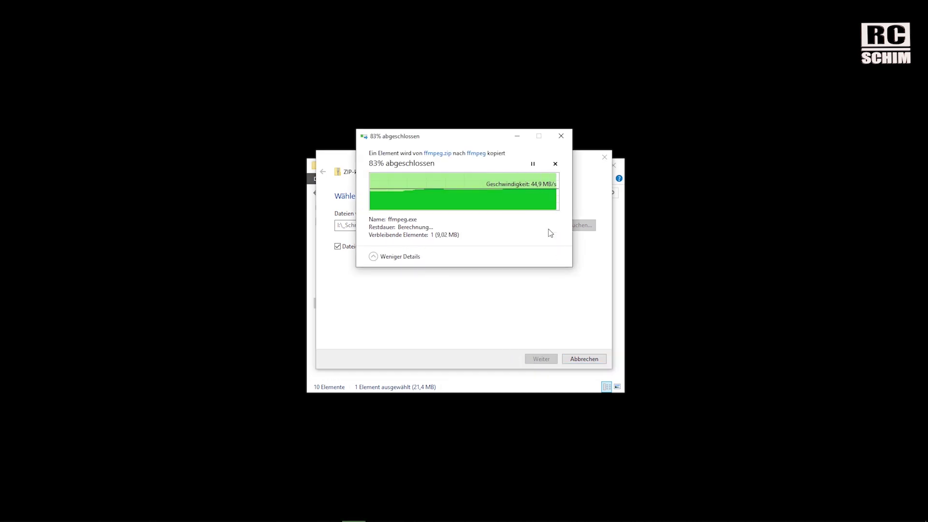
pyautogui.click(625, 178)
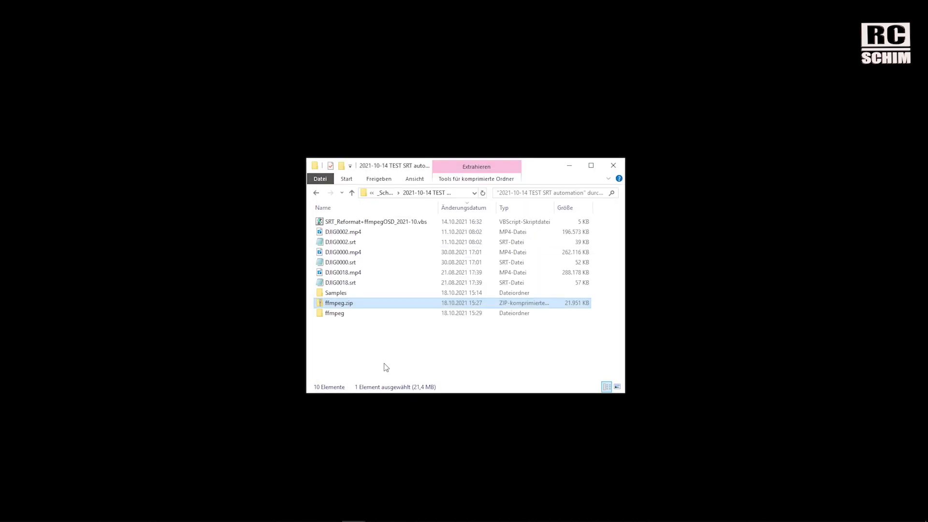
# - Delete the ffmpeg.zip archive from the test folder
pyautogui.click(383, 367)
pyautogui.rightClick(336, 303)
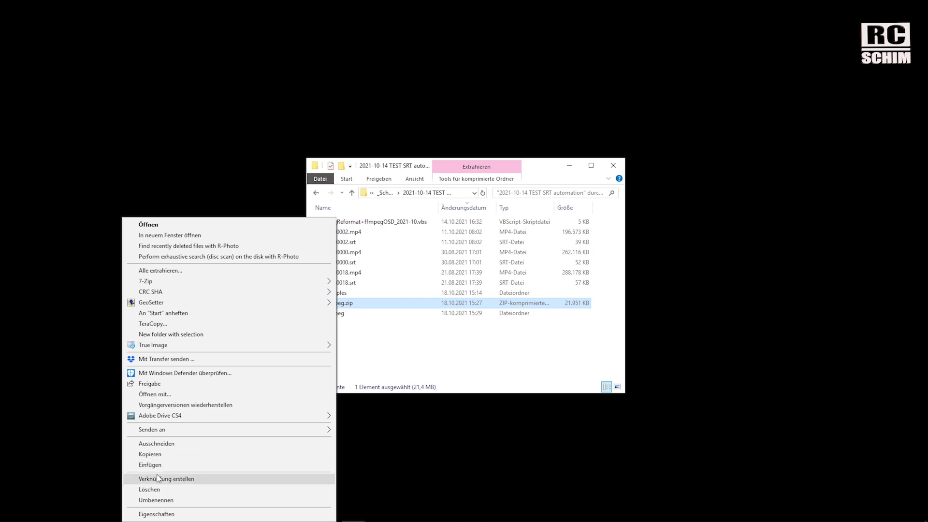
pyautogui.click(151, 492)
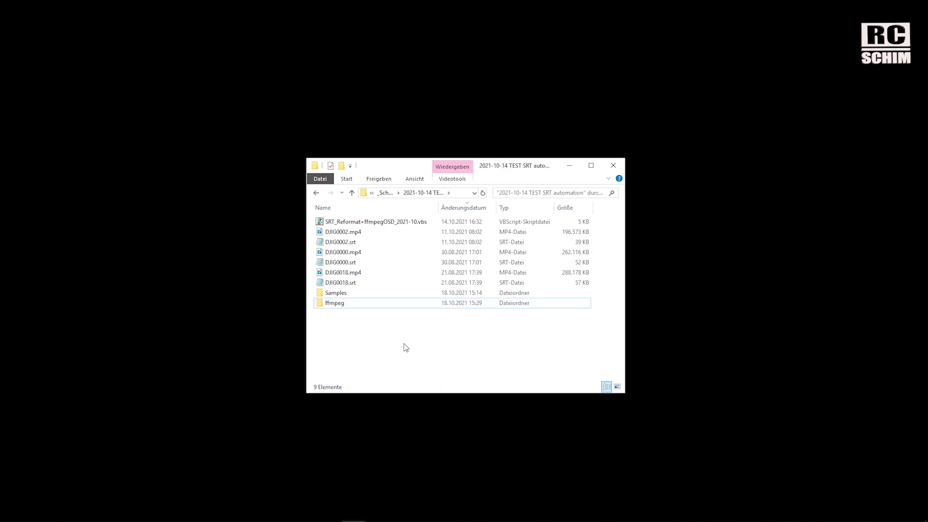
# - Move ffmpeg.exe out of the ffmpeg folder into the test folder
pyautogui.doubleClick(331, 303)
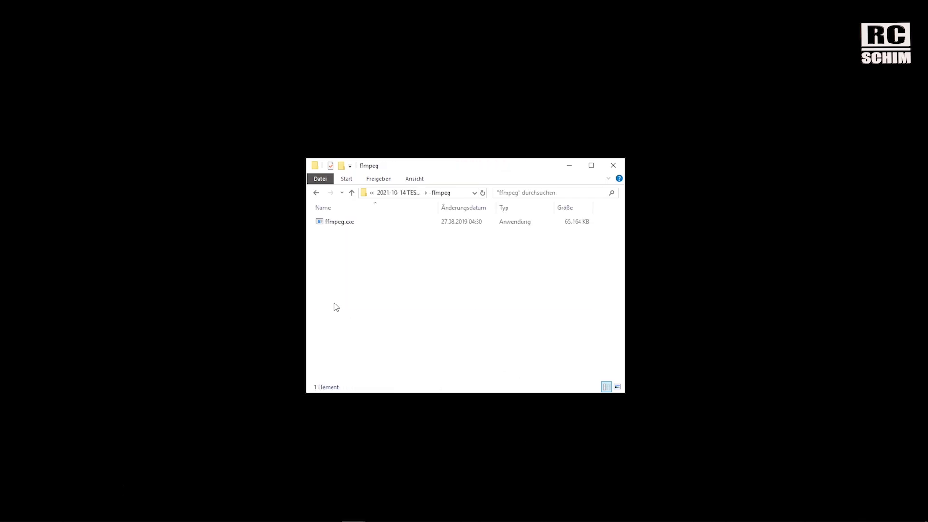
pyautogui.rightClick(331, 223)
pyautogui.click(225, 440)
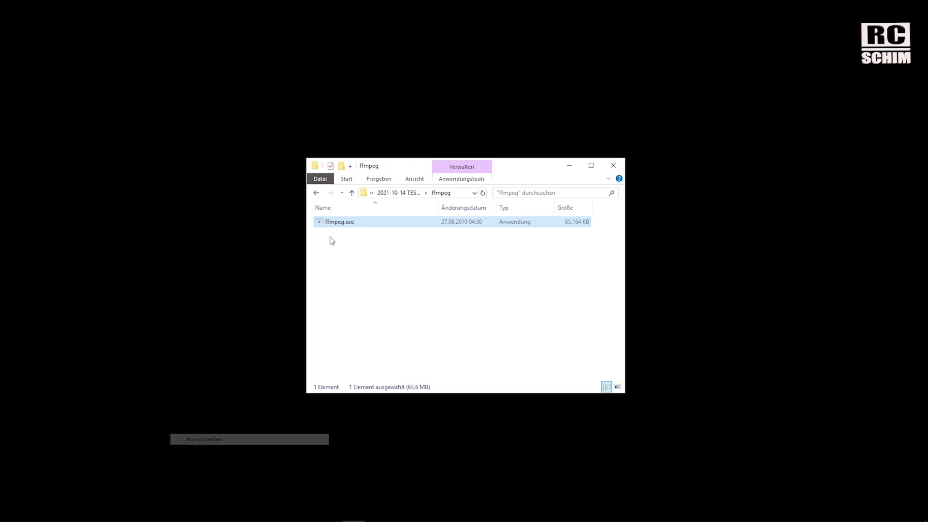
pyautogui.click(316, 192)
pyautogui.rightClick(377, 333)
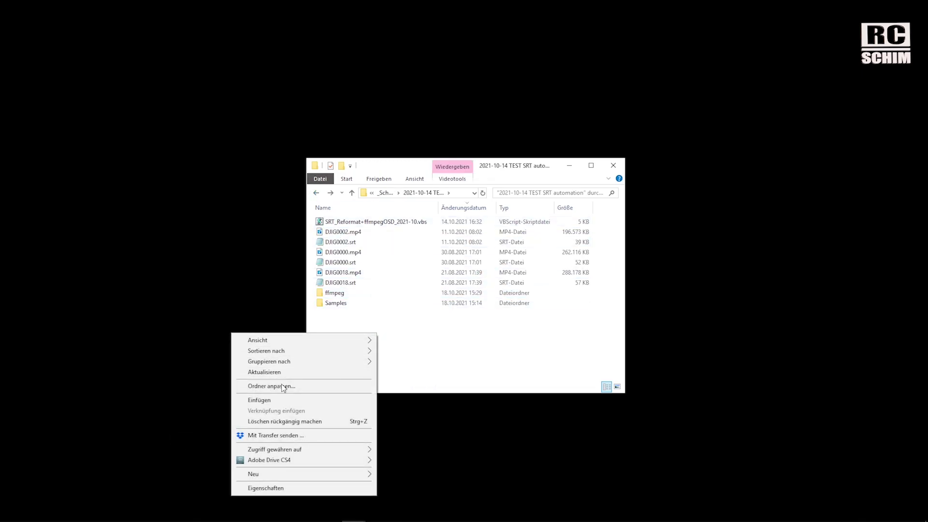
pyautogui.click(270, 400)
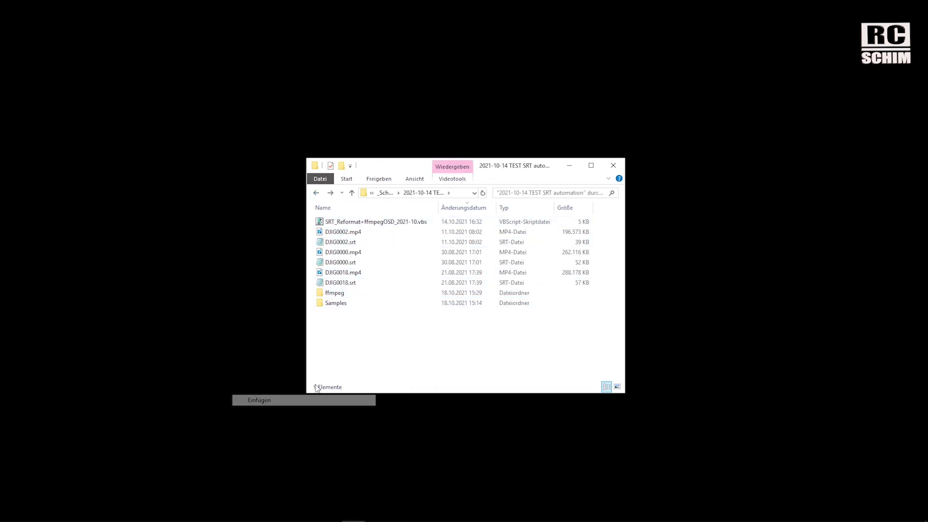
# - Delete the empty ffmpeg folder and select the SRT_Reformat script
pyautogui.click(337, 294)
pyautogui.press('Delete')
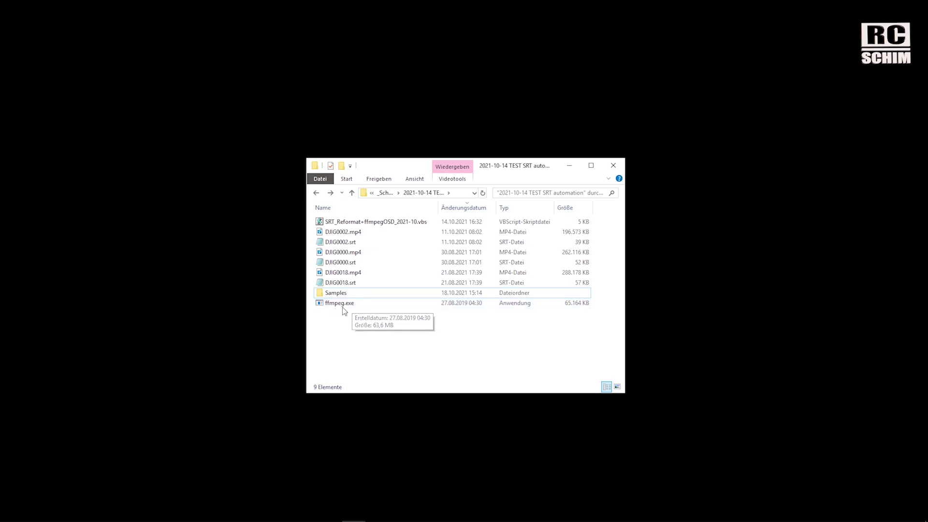
pyautogui.doubleClick(360, 223)
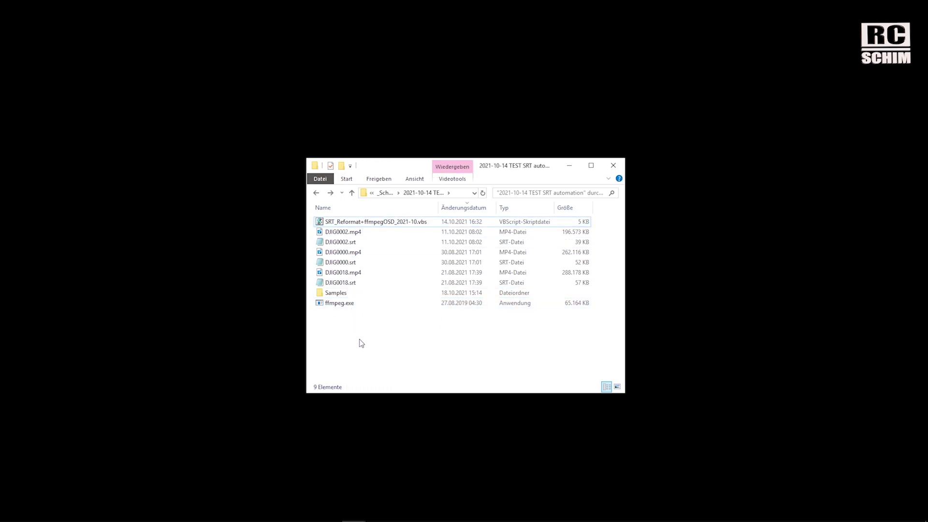
pyautogui.click(394, 223)
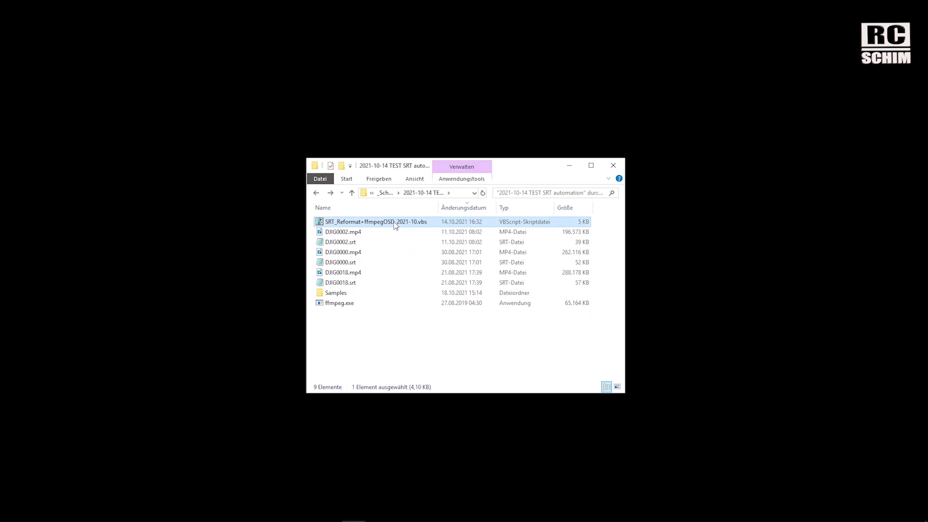
# - Run SRT_Reformat+ffmpegOSD_2021-10.vbs, then bring the test folder window back in front
pyautogui.doubleClick(394, 223)
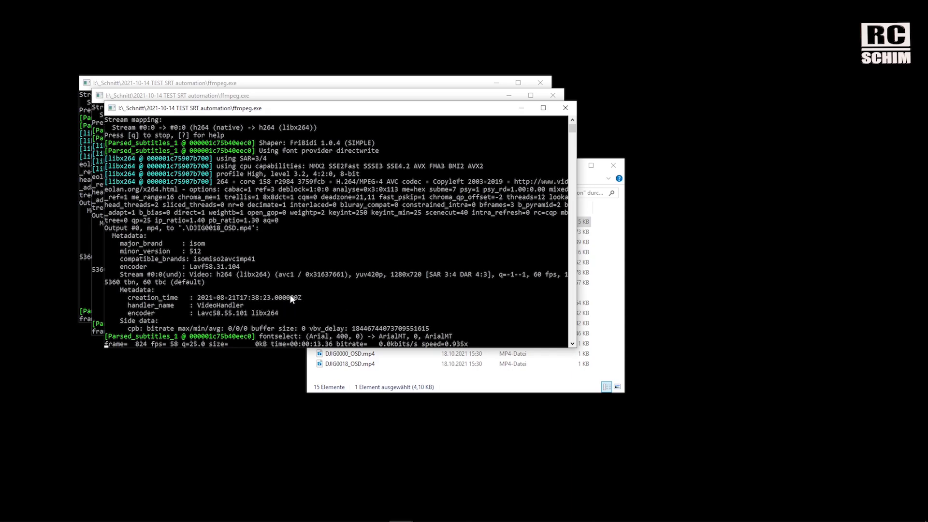
pyautogui.click(585, 177)
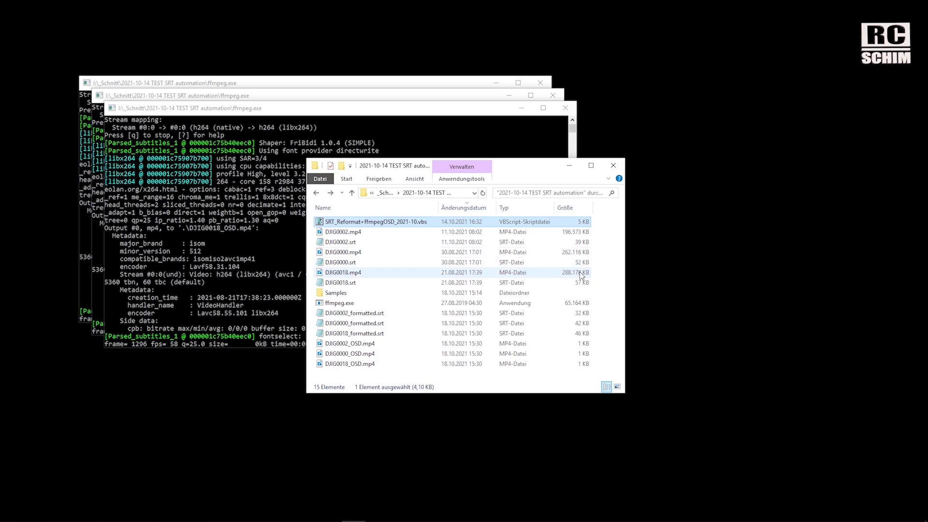
pyautogui.moveTo(530, 169); pyautogui.dragTo(576, 175)
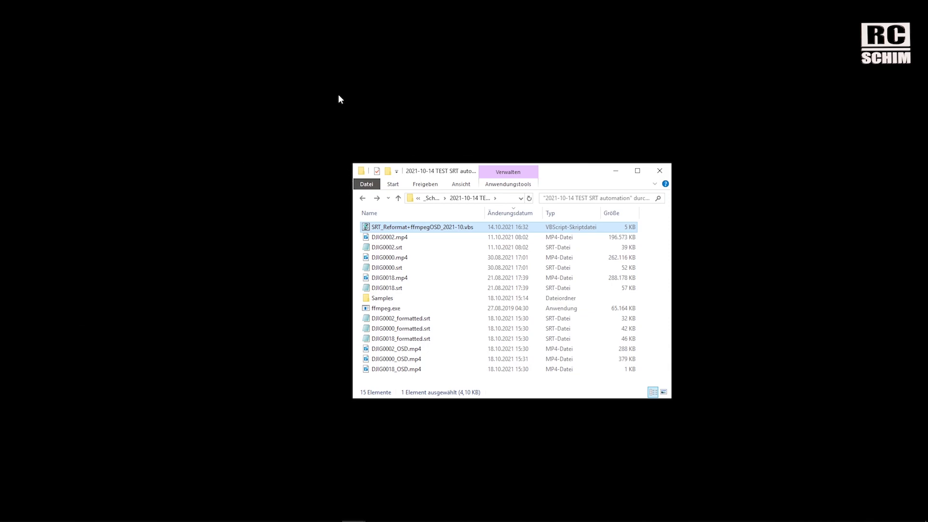
pyautogui.rightClick(454, 228)
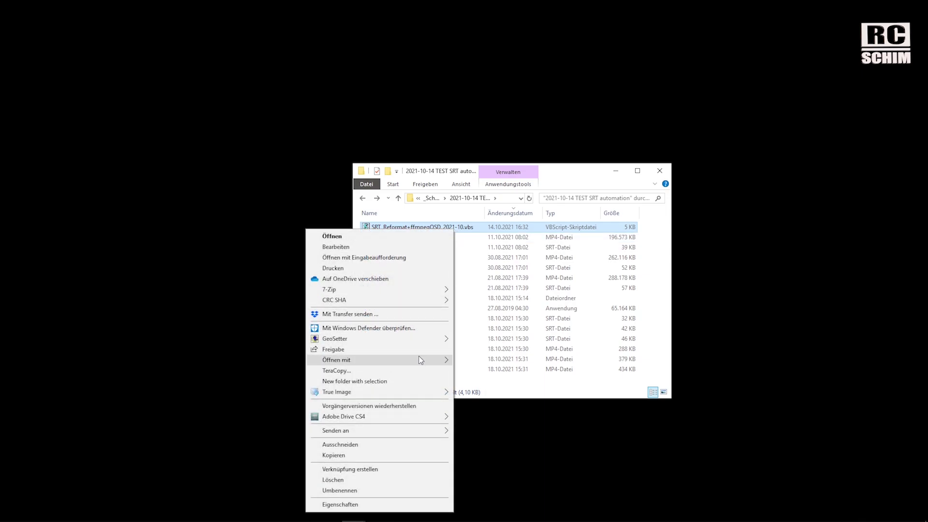
pyautogui.moveTo(418, 360)
pyautogui.click(497, 382)
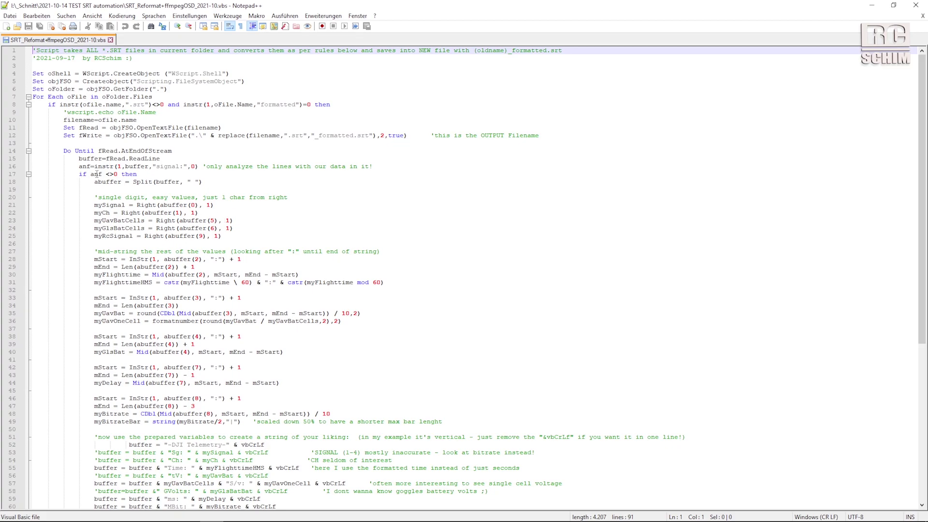
pyautogui.scroll(-3, 161, 236)
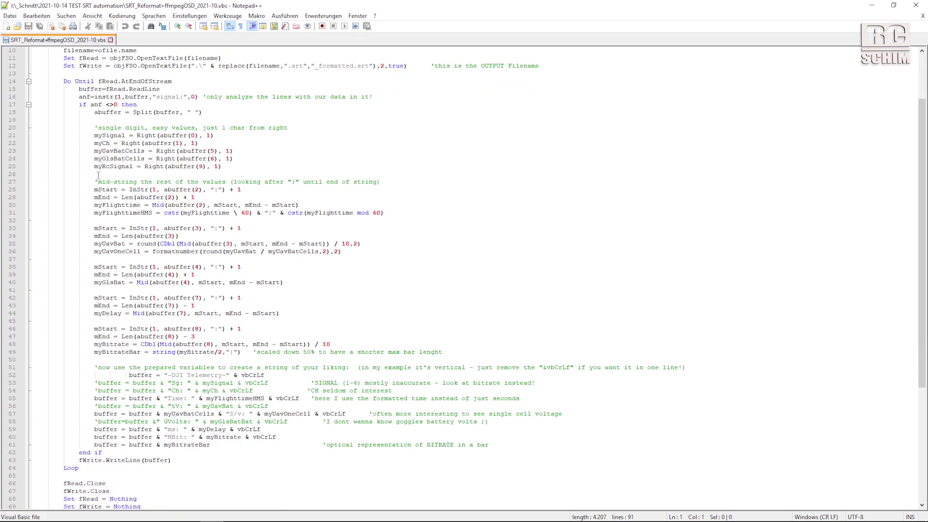
pyautogui.scroll(-4, 151, 288)
pyautogui.moveTo(92, 267); pyautogui.dragTo(572, 368)
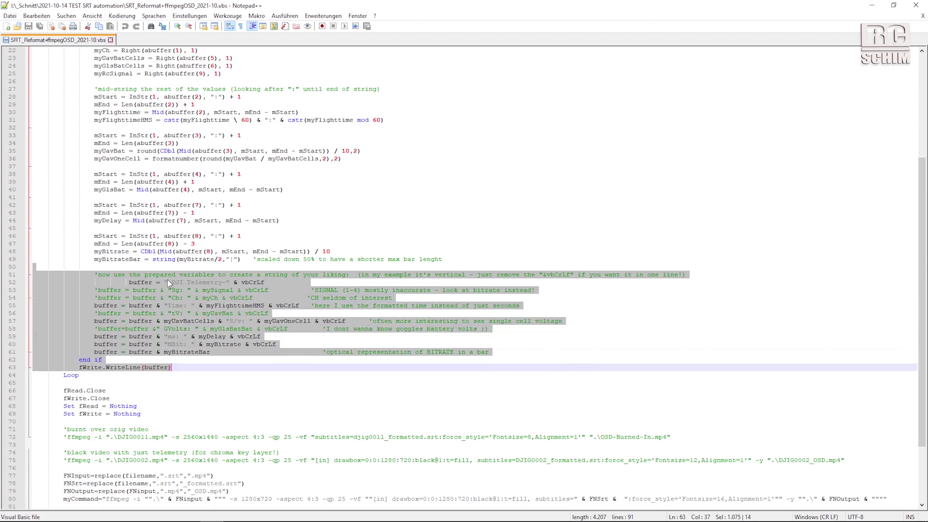
pyautogui.click(175, 290)
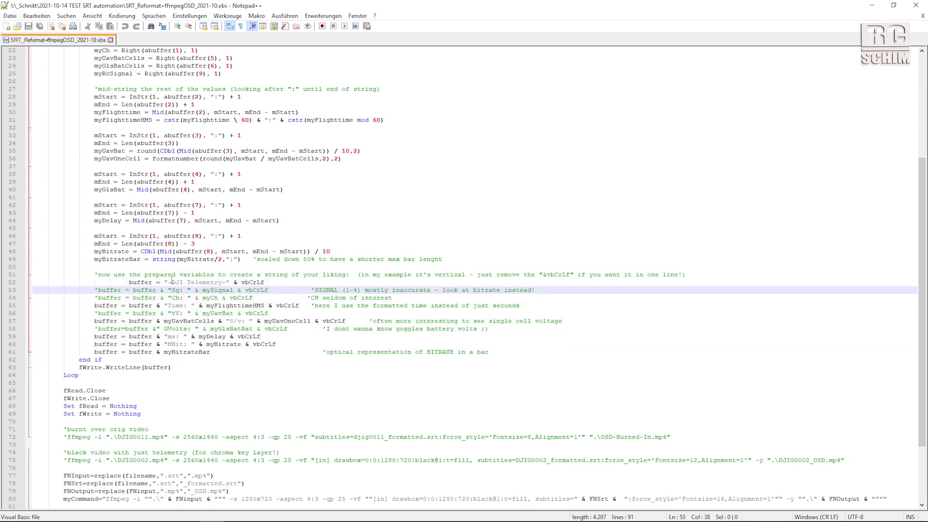
pyautogui.moveTo(168, 282); pyautogui.dragTo(226, 282)
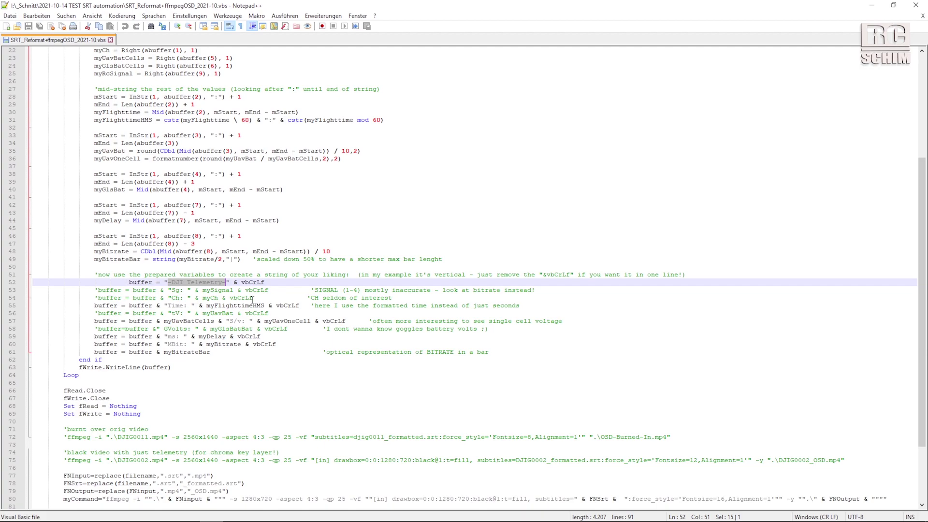
pyautogui.scroll(-2, 277, 313)
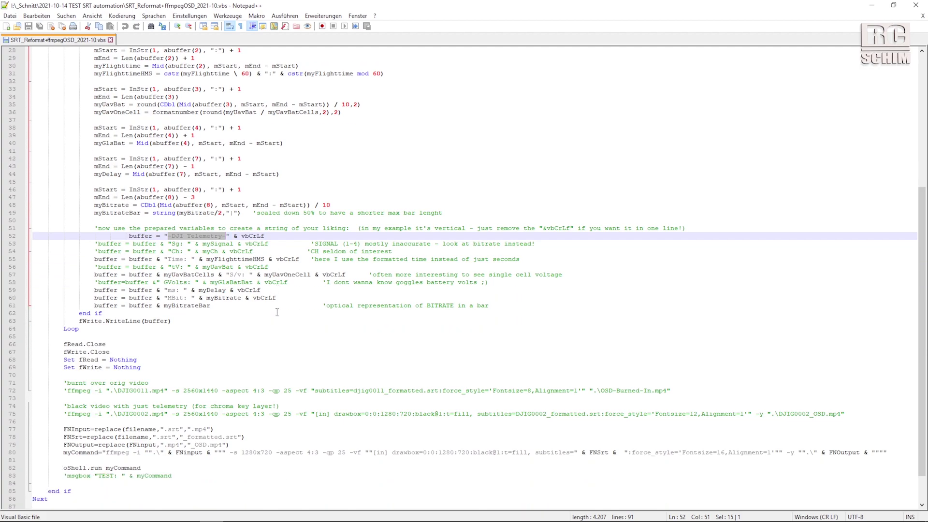
pyautogui.scroll(-2, 220, 255)
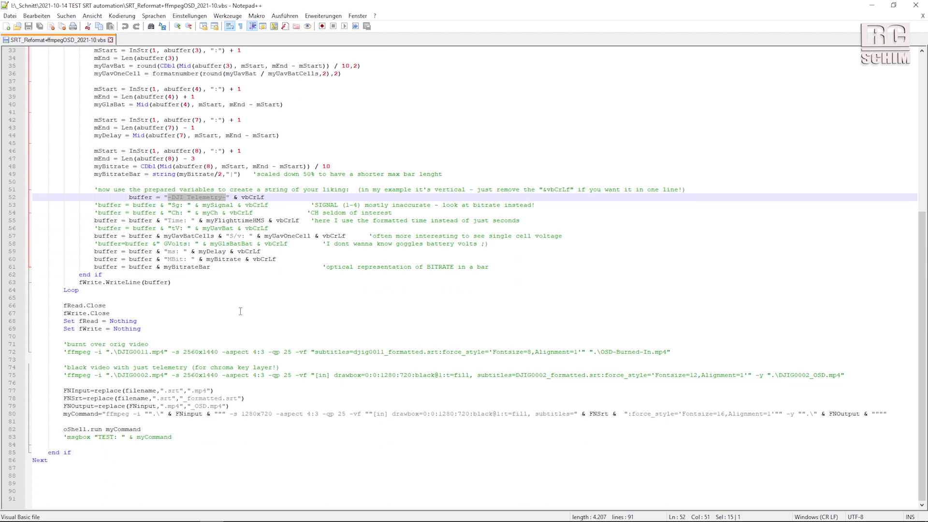
pyautogui.moveTo(52, 390); pyautogui.dragTo(249, 432)
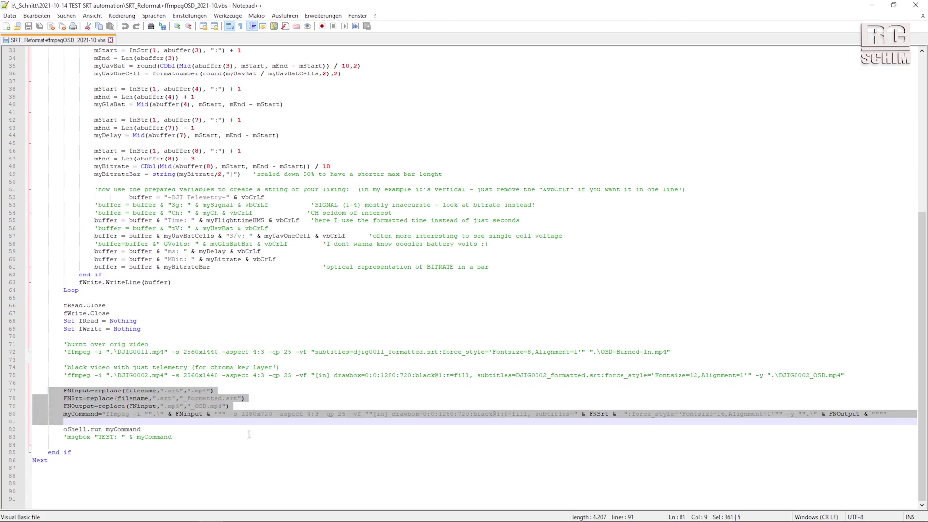
pyautogui.click(245, 434)
pyautogui.click(76, 390)
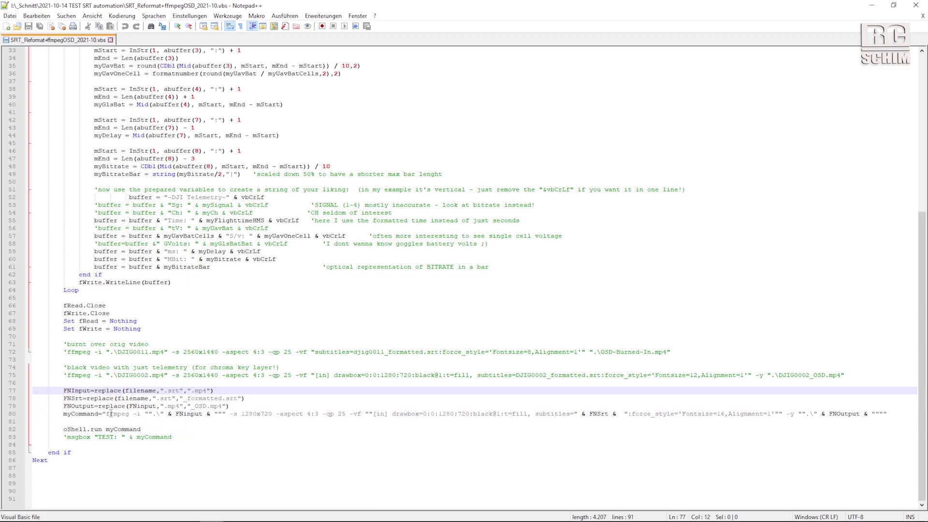
pyautogui.moveTo(102, 414); pyautogui.dragTo(132, 415)
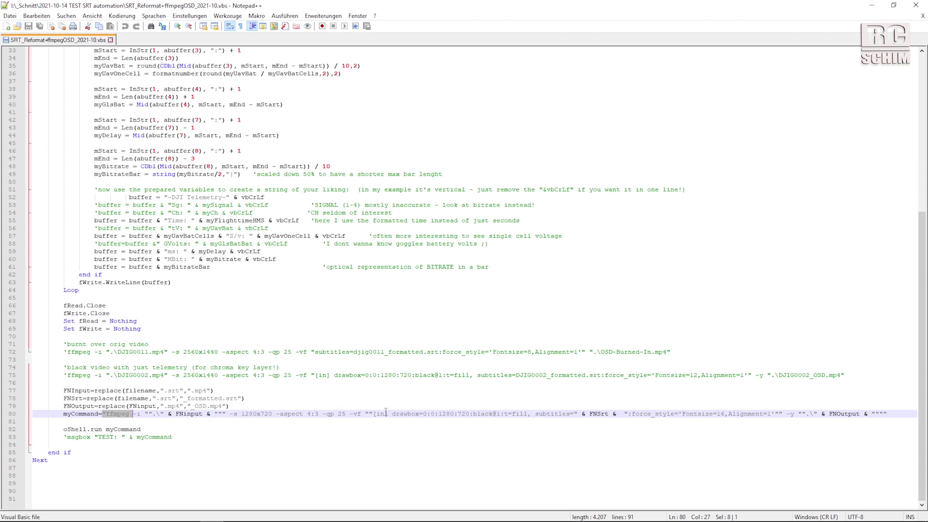
pyautogui.moveTo(392, 414); pyautogui.dragTo(519, 414)
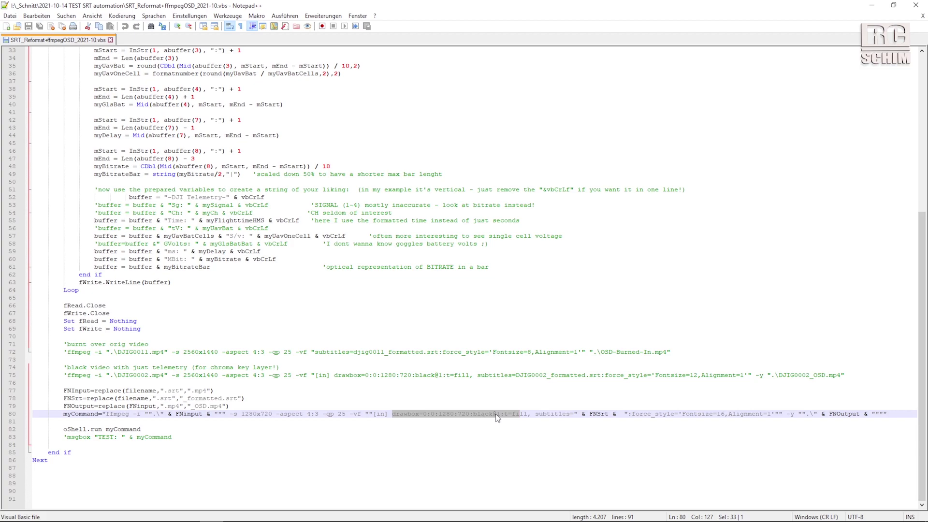
pyautogui.click(570, 413)
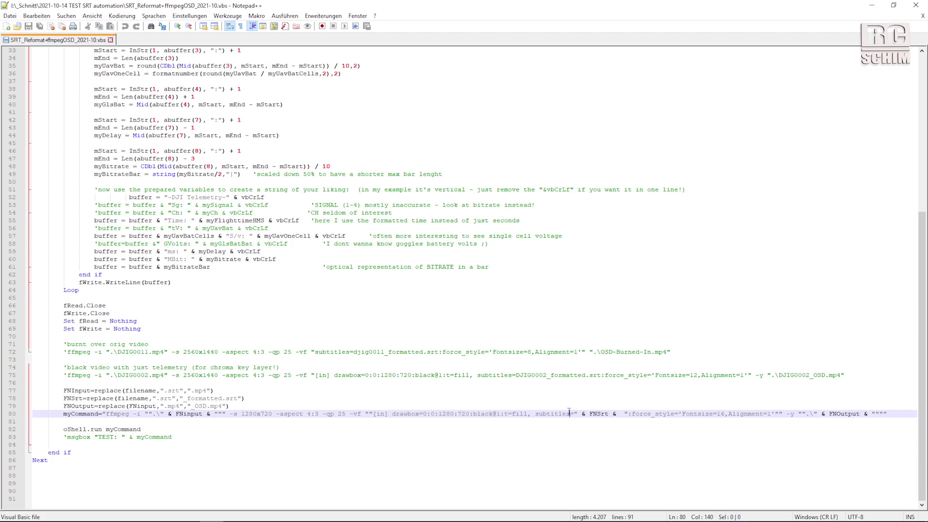
pyautogui.doubleClick(569, 414)
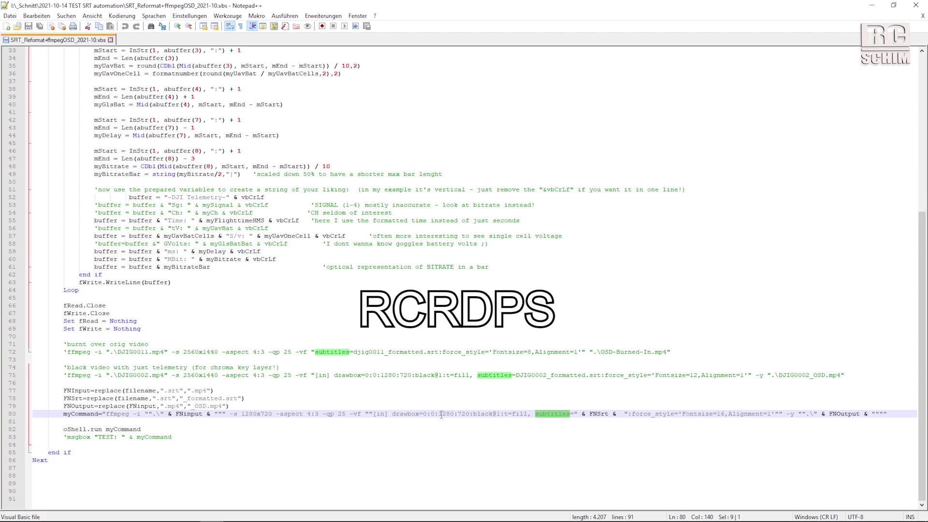
pyautogui.click(72, 414)
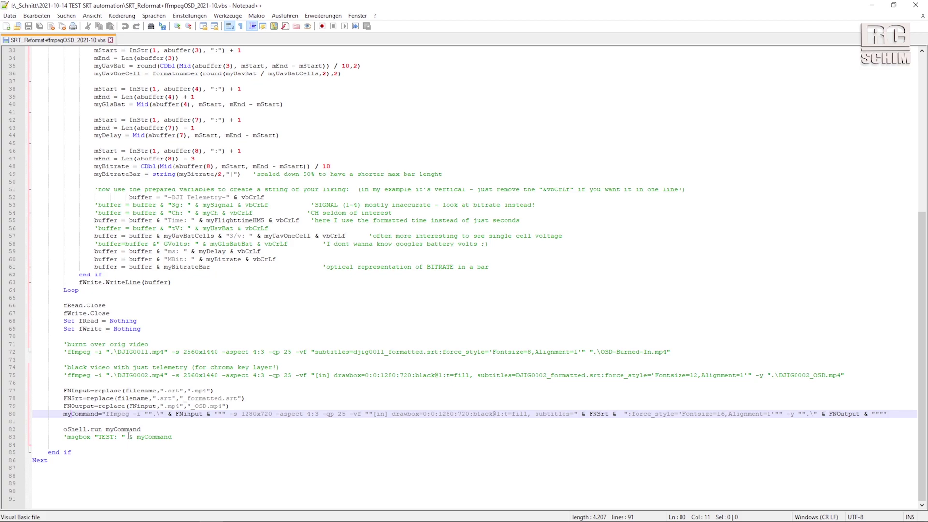
pyautogui.moveTo(63, 414); pyautogui.dragTo(179, 421)
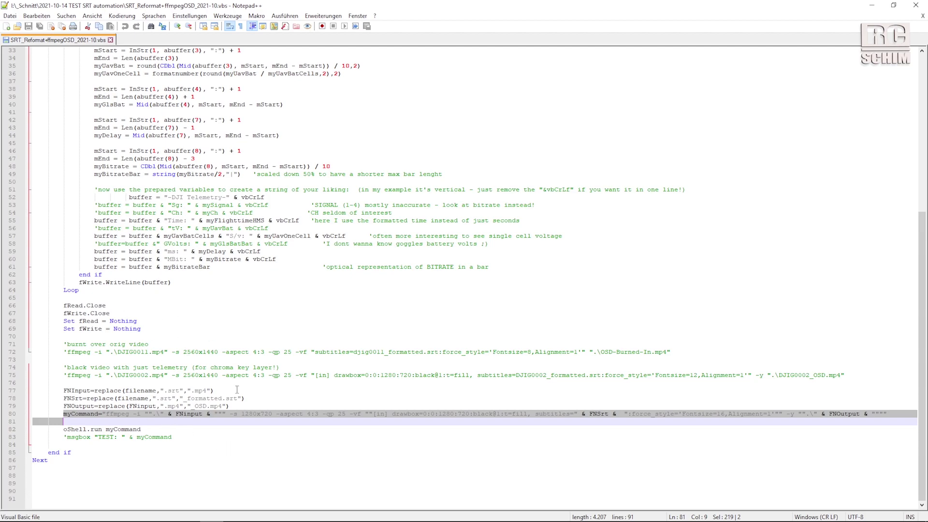
# - Inspect the first subtitle entries of DJIG0002_formatted.srt in Notepad, then close it
pyautogui.click(454, 408)
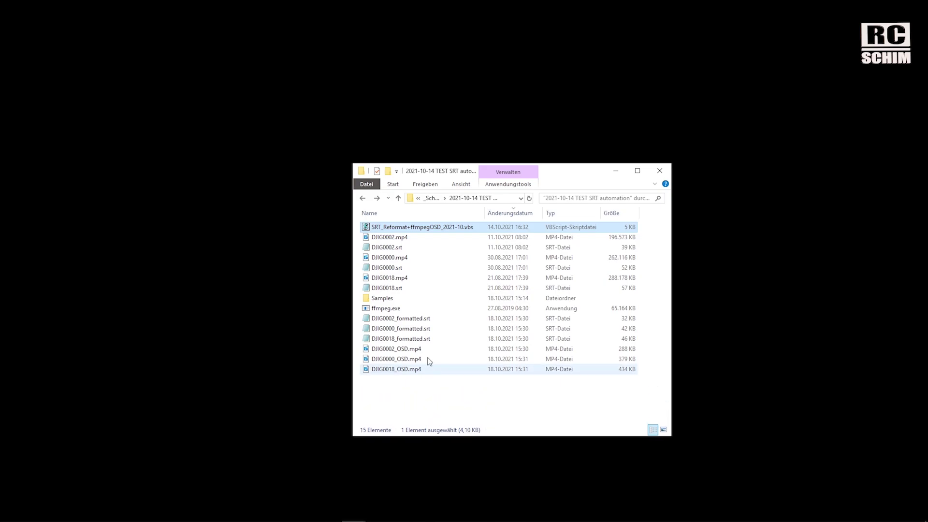
pyautogui.doubleClick(415, 318)
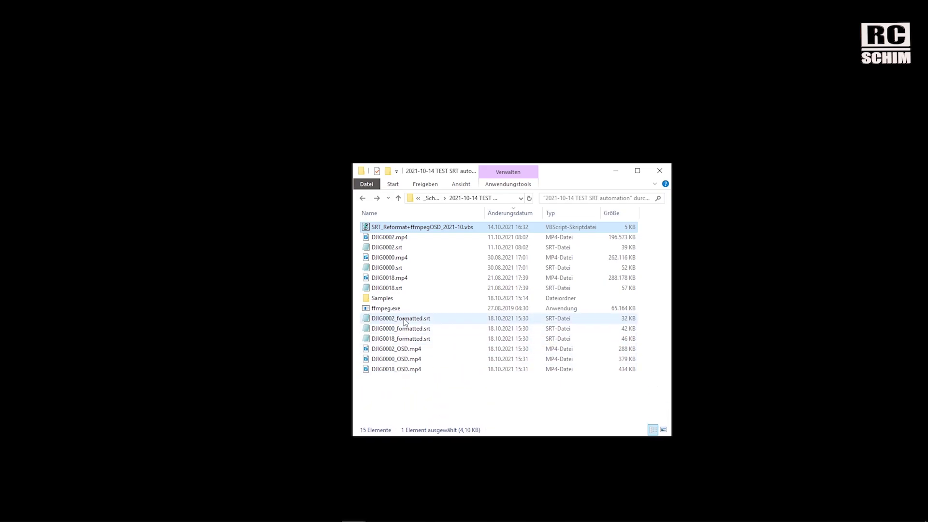
pyautogui.moveTo(165, 213); pyautogui.dragTo(344, 131)
pyautogui.moveTo(186, 153); pyautogui.dragTo(338, 363)
pyautogui.click(873, 131)
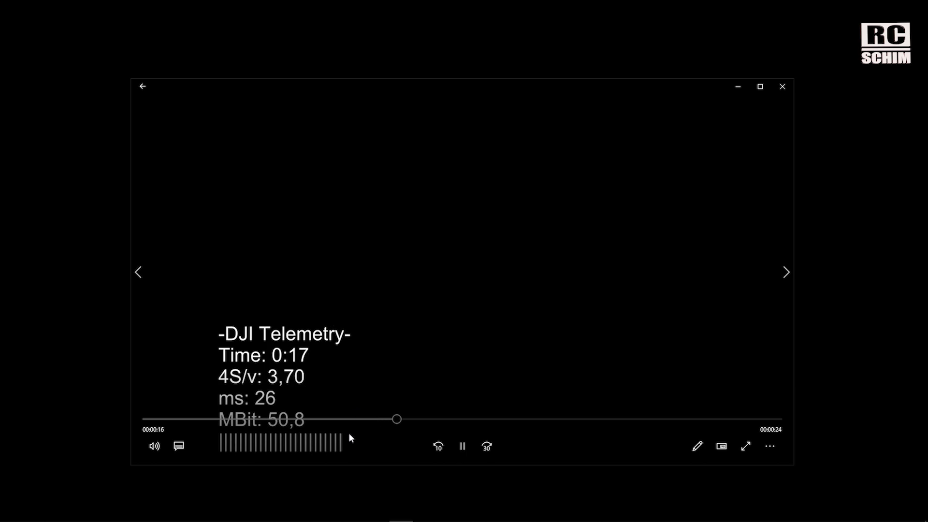
# - Close the player and drag DJIG0002.mp4 from the test folder into the Premiere timeline
pyautogui.click(779, 88)
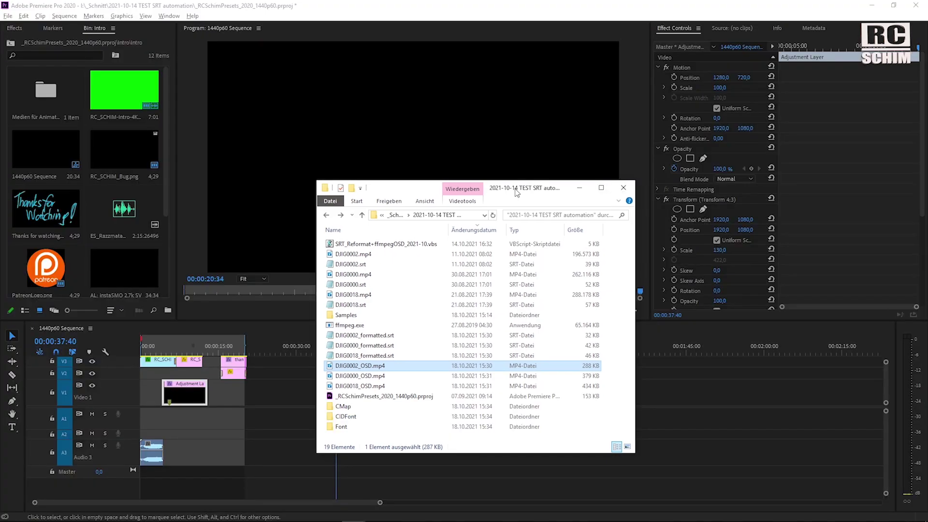
pyautogui.moveTo(517, 192); pyautogui.dragTo(511, 143)
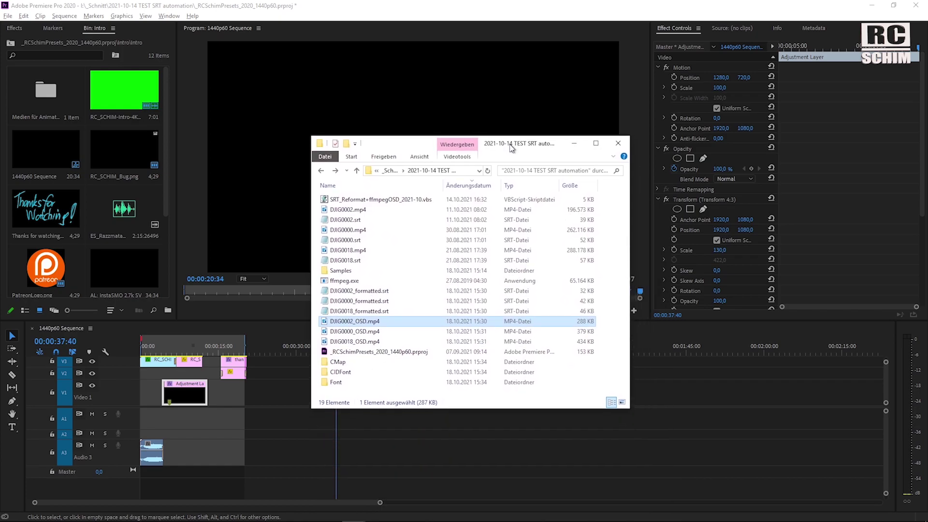
pyautogui.click(344, 211)
pyautogui.moveTo(346, 213); pyautogui.dragTo(292, 395)
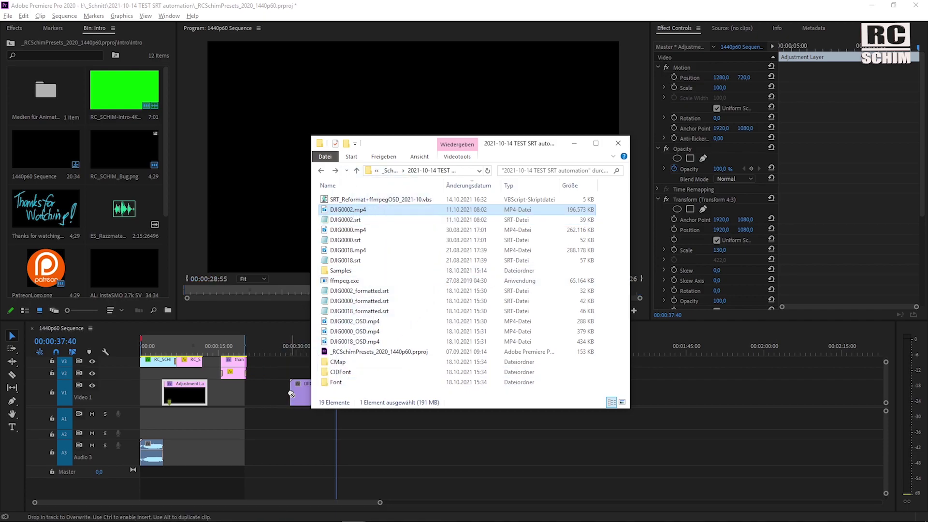
# - Put DJIG0002.mp4 on Video 1, stretch the Adjustment Layer over it, and set Transform Scale to 210
pyautogui.click(300, 340)
pyautogui.moveTo(300, 338); pyautogui.dragTo(290, 344)
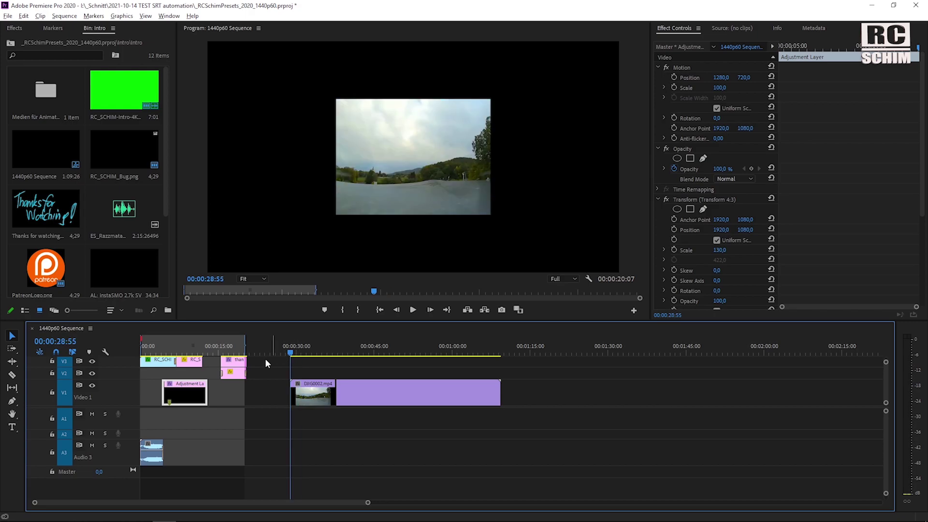
pyautogui.moveTo(186, 392); pyautogui.dragTo(500, 369)
pyautogui.click(304, 351)
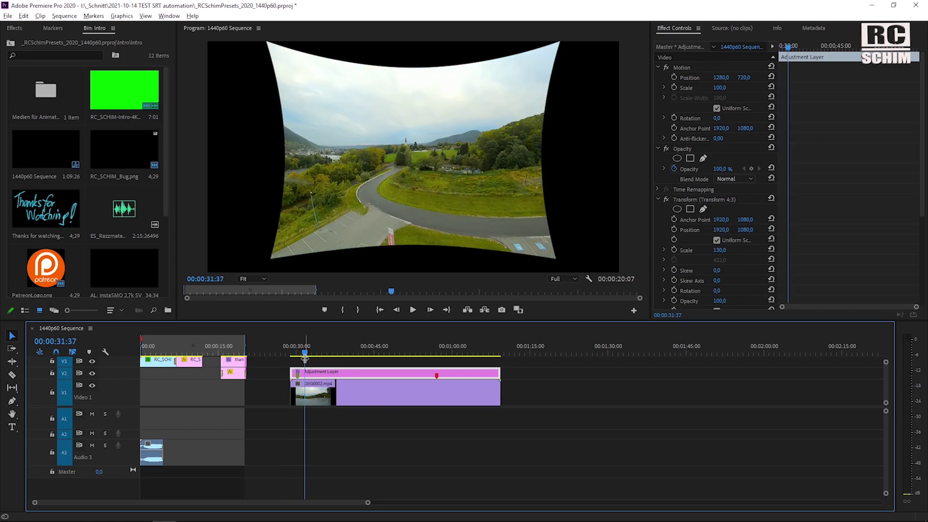
pyautogui.moveTo(305, 358)
pyautogui.mouseDown()
pyautogui.moveTo(325, 358)
pyautogui.moveTo(309, 358)
pyautogui.mouseUp()
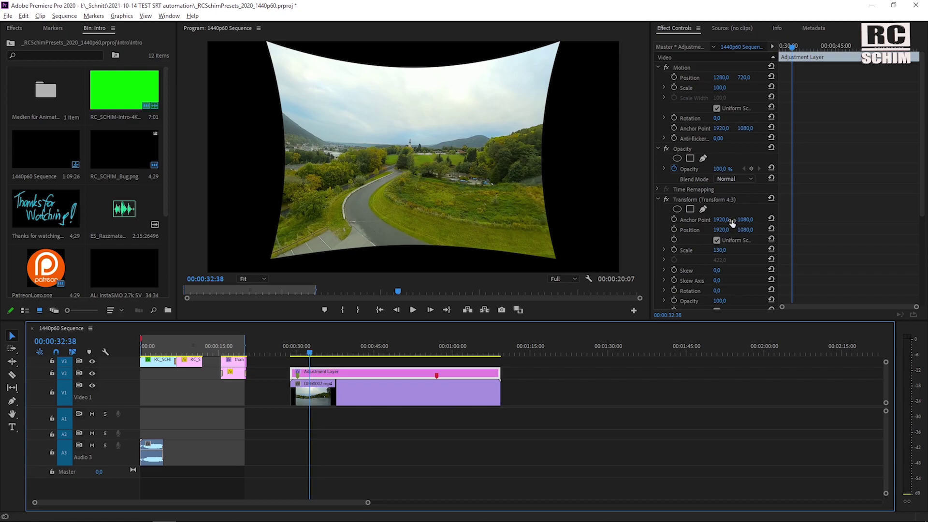
pyautogui.moveTo(719, 249); pyautogui.dragTo(757, 250)
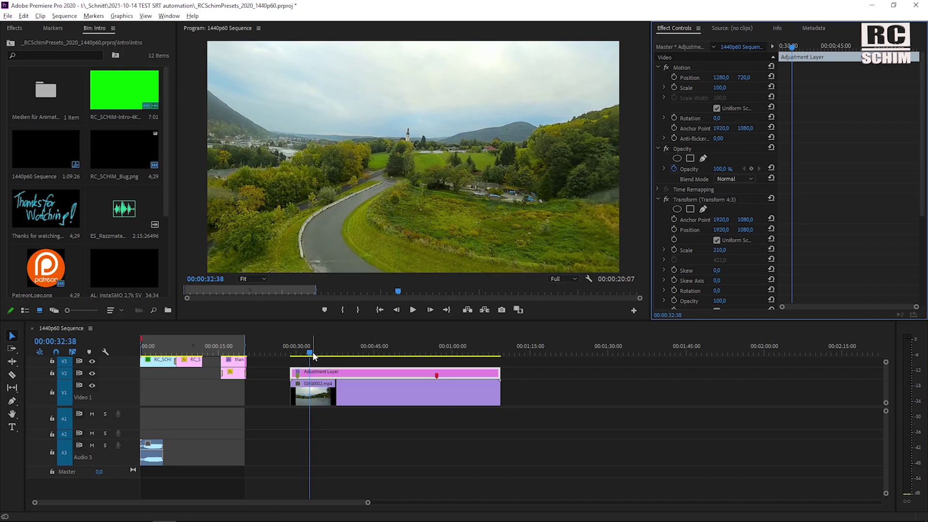
pyautogui.moveTo(311, 353)
pyautogui.mouseDown()
pyautogui.moveTo(290, 355)
pyautogui.moveTo(328, 352)
pyautogui.moveTo(296, 354)
pyautogui.mouseUp()
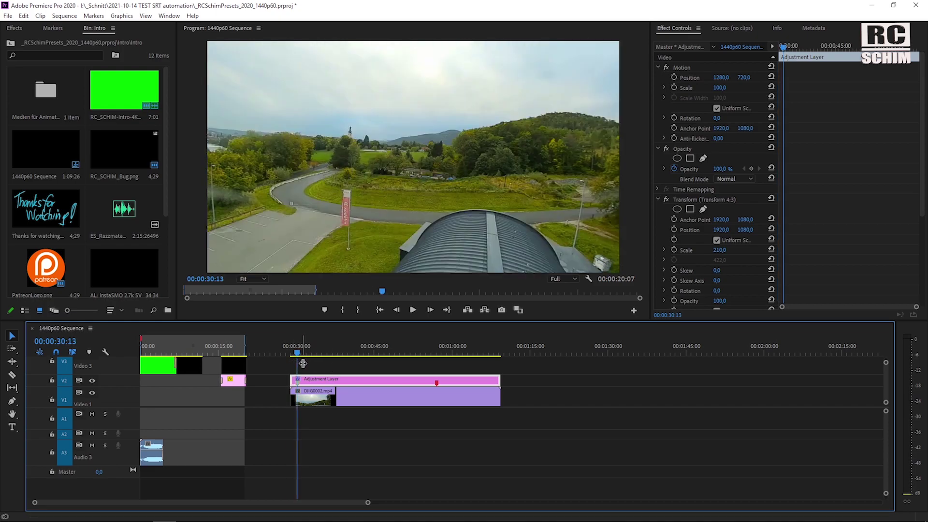
pyautogui.hotkey('alt', 'Tab')
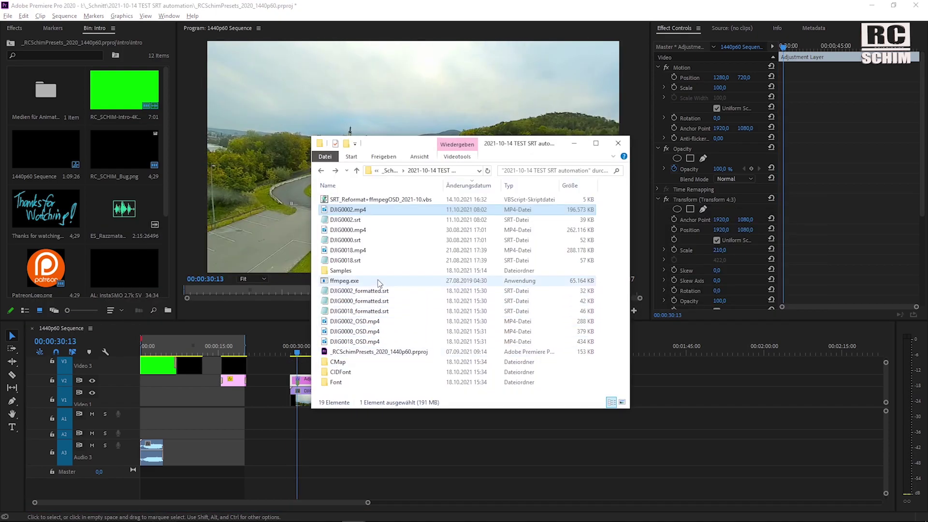
# - Add DJIG0002_OSD.mp4 to Video 3, select it, and move the playhead to 00:00:33:40
pyautogui.click(348, 322)
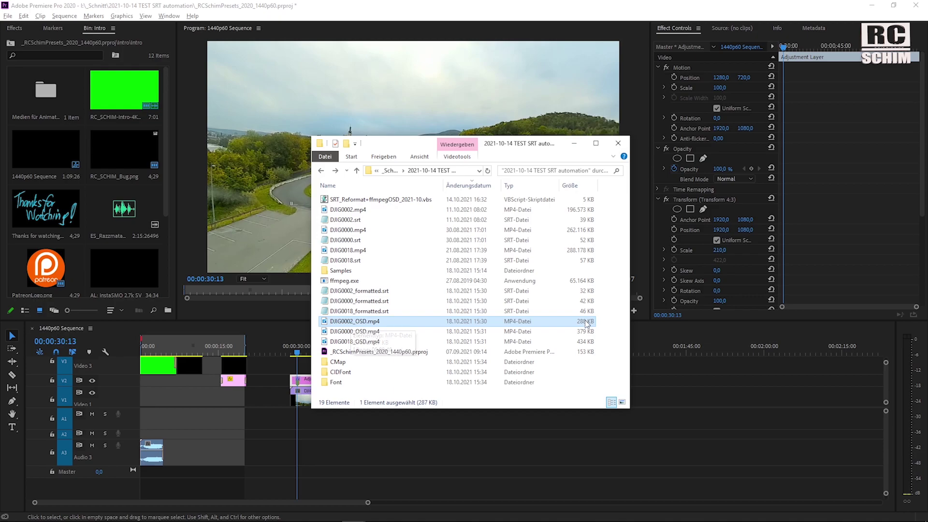
pyautogui.moveTo(354, 324); pyautogui.dragTo(280, 366)
pyautogui.click(341, 368)
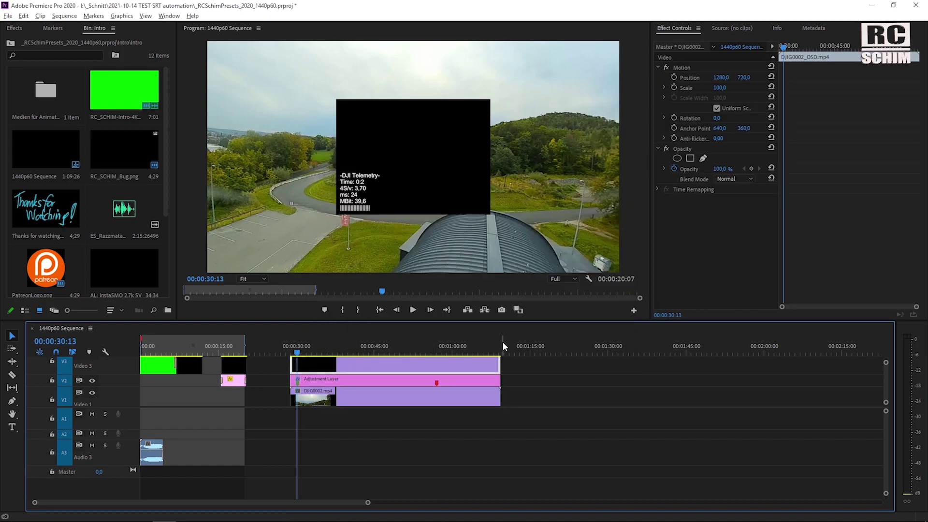
pyautogui.moveTo(282, 346); pyautogui.dragTo(289, 346)
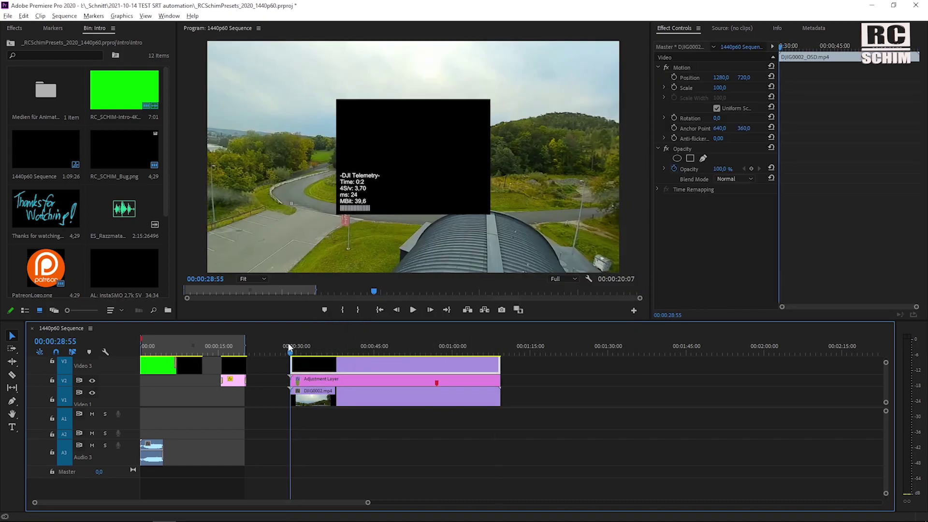
pyautogui.click(316, 346)
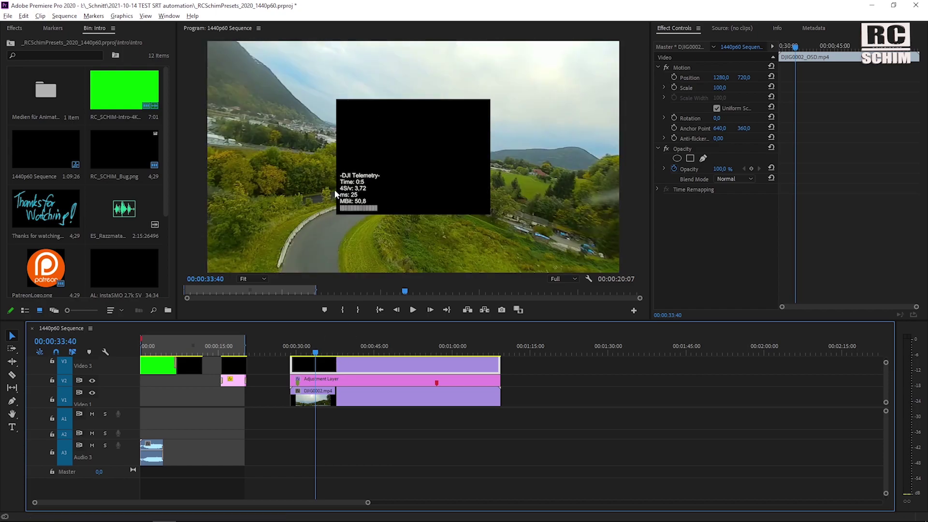
# - Apply Color Key to the V3 OSD clip, sampling the black box as Key Color
pyautogui.hotkey('shift', '7')
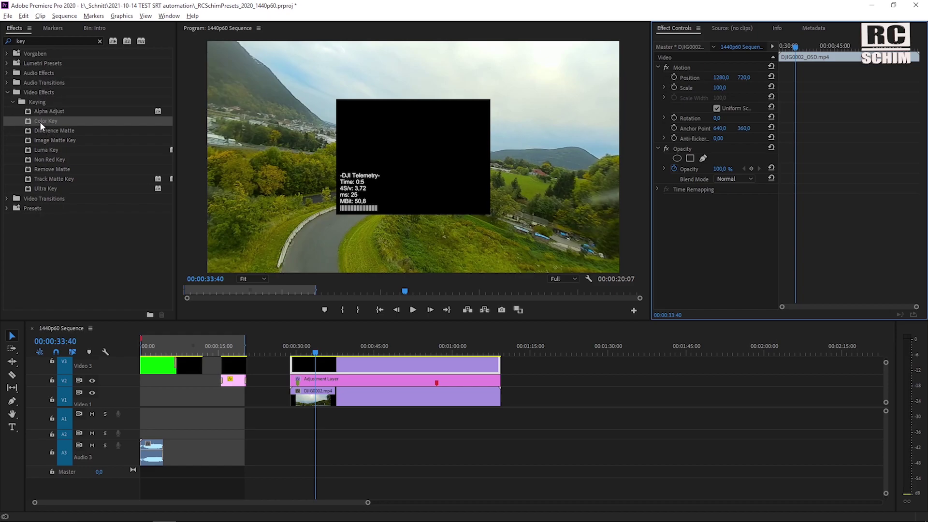
pyautogui.moveTo(42, 120); pyautogui.dragTo(350, 370)
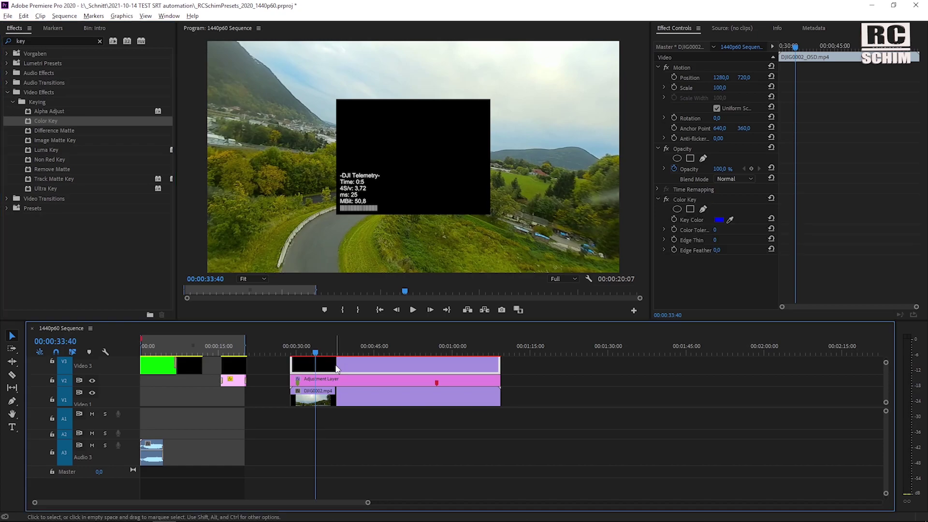
pyautogui.click(689, 202)
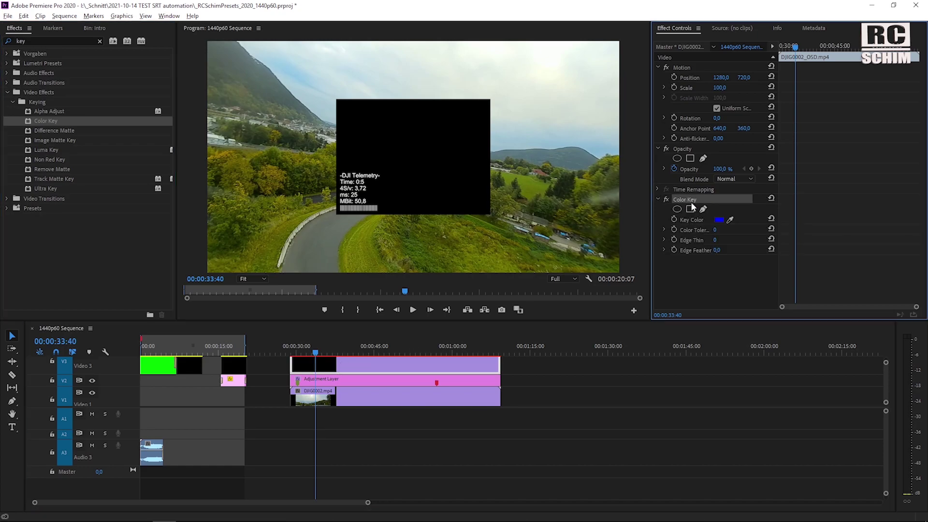
pyautogui.click(729, 219)
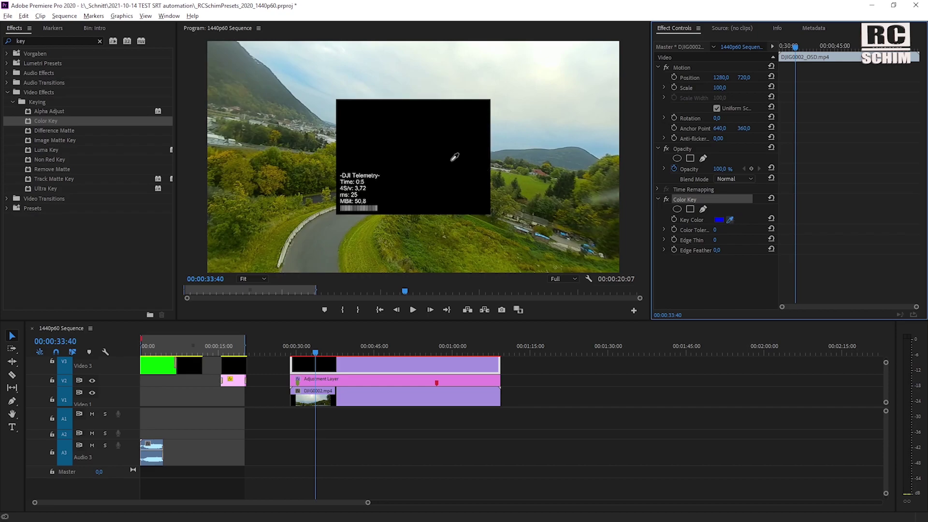
pyautogui.click(422, 146)
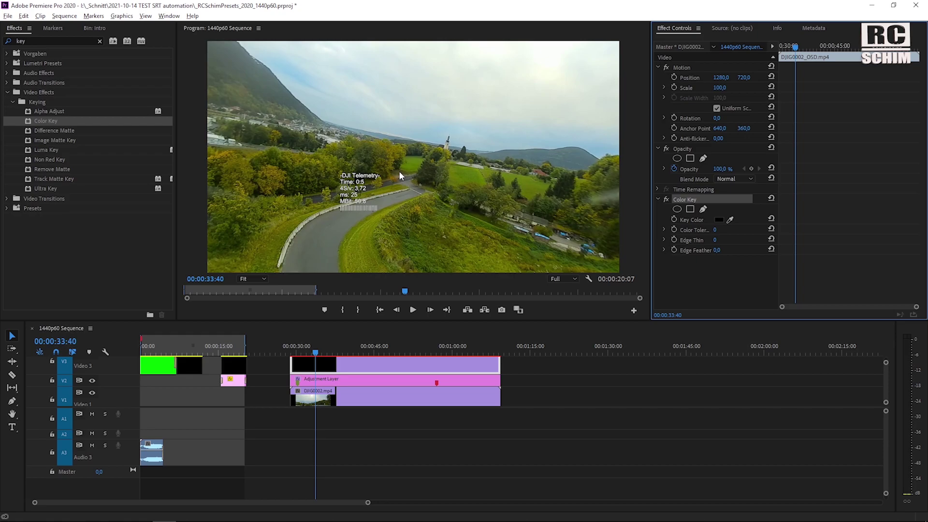
# - Move the telemetry text to Position 500, 1087 at the bottom-left
pyautogui.click(338, 360)
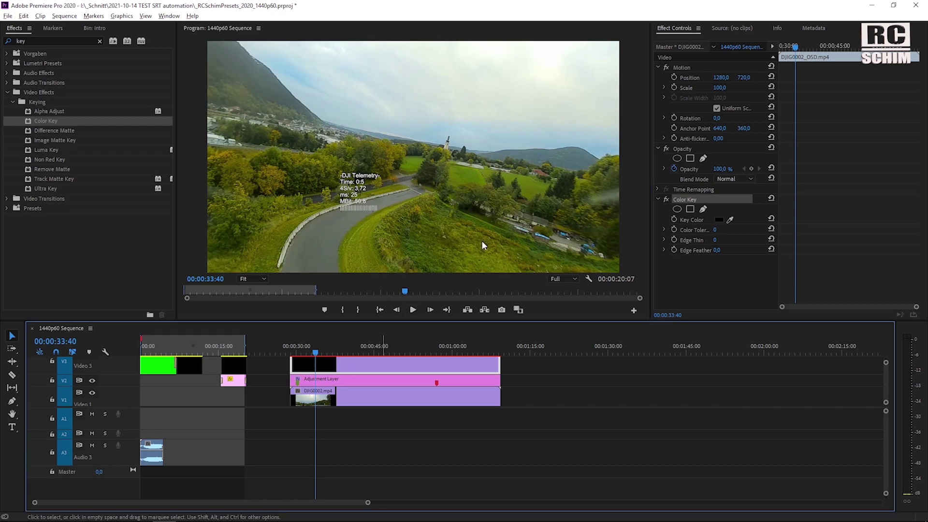
pyautogui.moveTo(719, 78); pyautogui.dragTo(343, 77)
pyautogui.moveTo(655, 77); pyautogui.dragTo(921, 78)
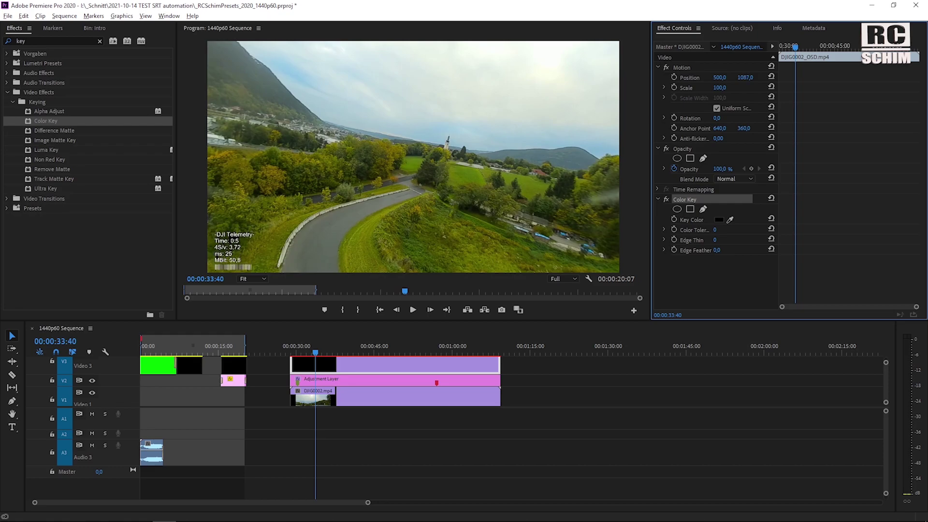
pyautogui.hotkey('shift', '1')
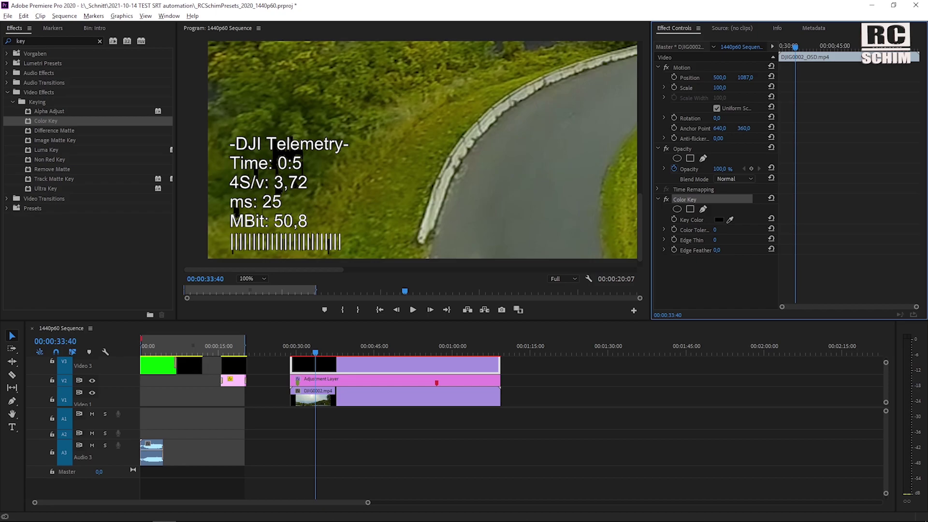
# - Set Color Key tolerance to 15 and return the monitor zoom to Fit
pyautogui.moveTo(714, 230); pyautogui.dragTo(718, 230)
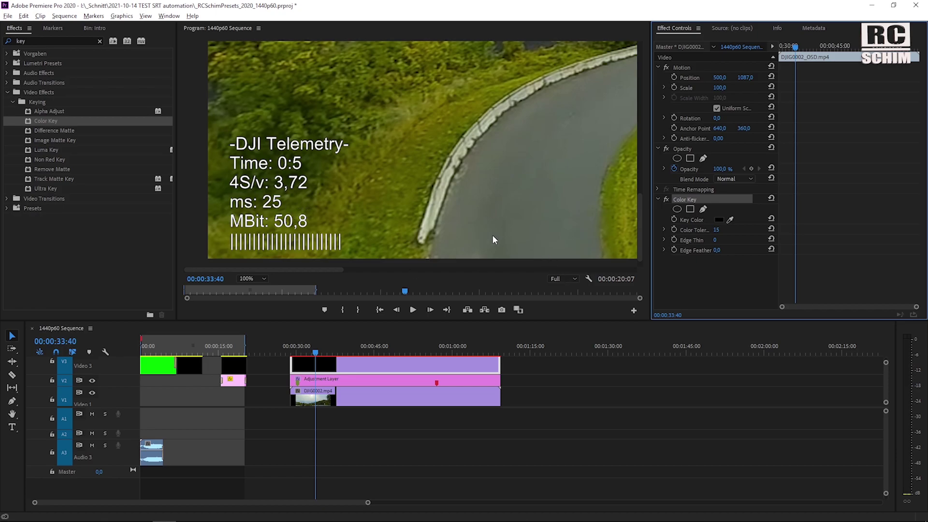
pyautogui.click(252, 278)
pyautogui.click(249, 289)
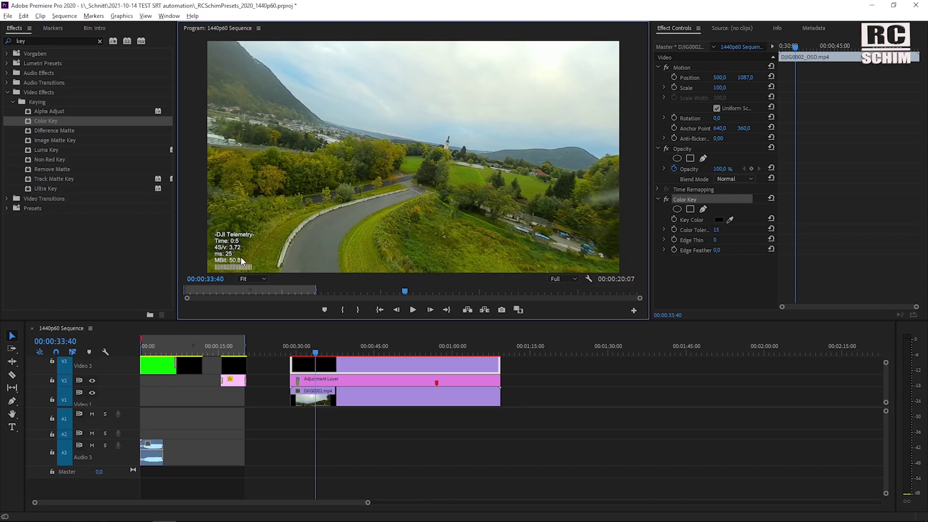
pyautogui.click(323, 371)
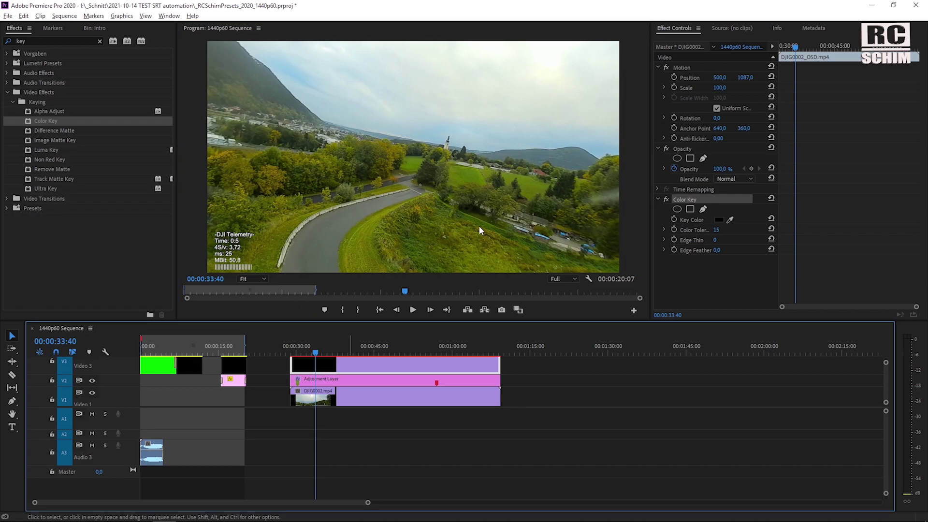
# - Nudge the telemetry Position toward 768, 865, comparing with V2 output toggled off and on
pyautogui.moveTo(720, 77)
pyautogui.mouseDown()
pyautogui.moveTo(759, 78)
pyautogui.moveTo(488, 78)
pyautogui.moveTo(700, 77)
pyautogui.moveTo(723, 90)
pyautogui.moveTo(702, 87)
pyautogui.moveTo(782, 78)
pyautogui.moveTo(711, 79)
pyautogui.mouseUp()
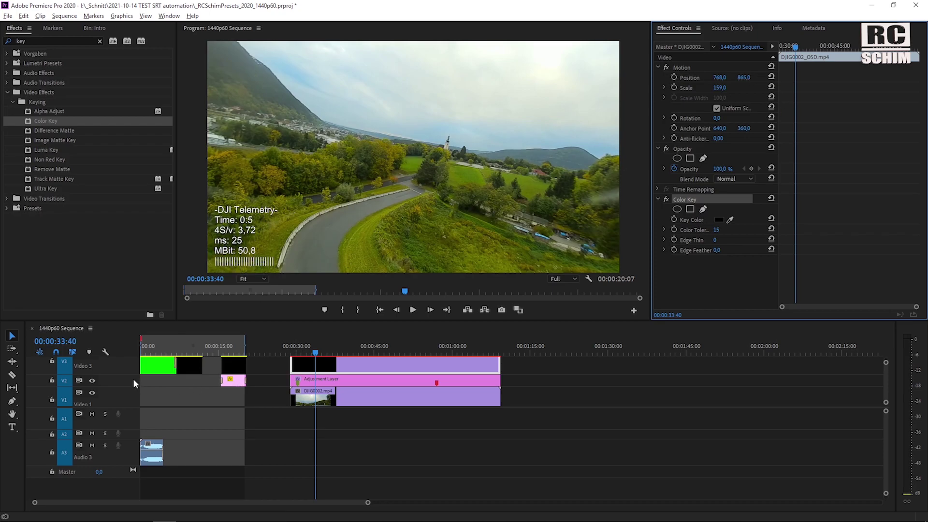
pyautogui.click(92, 381)
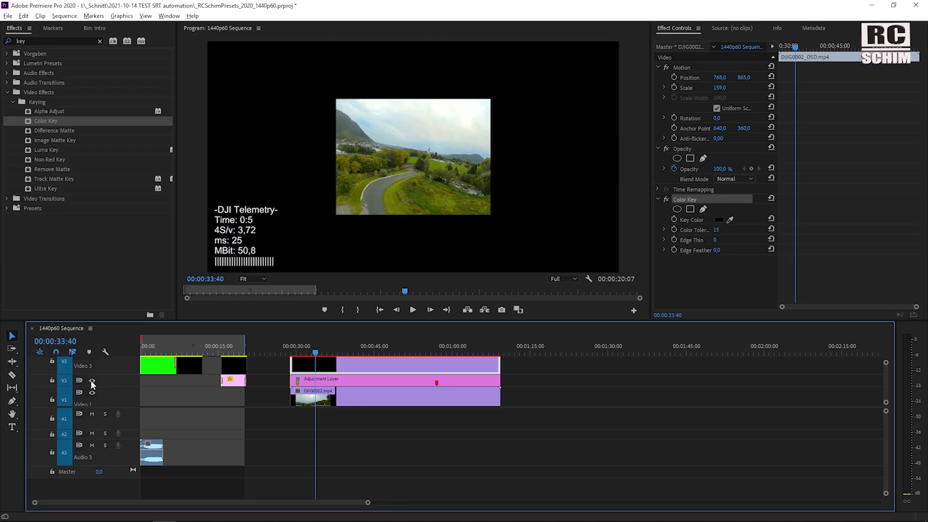
pyautogui.click(93, 381)
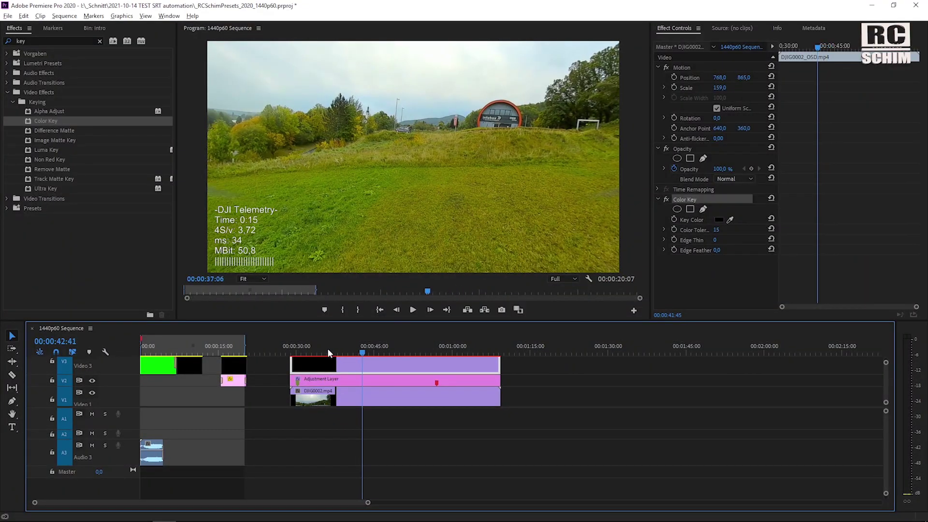
pyautogui.click(323, 348)
pyautogui.moveTo(315, 348); pyautogui.dragTo(365, 347)
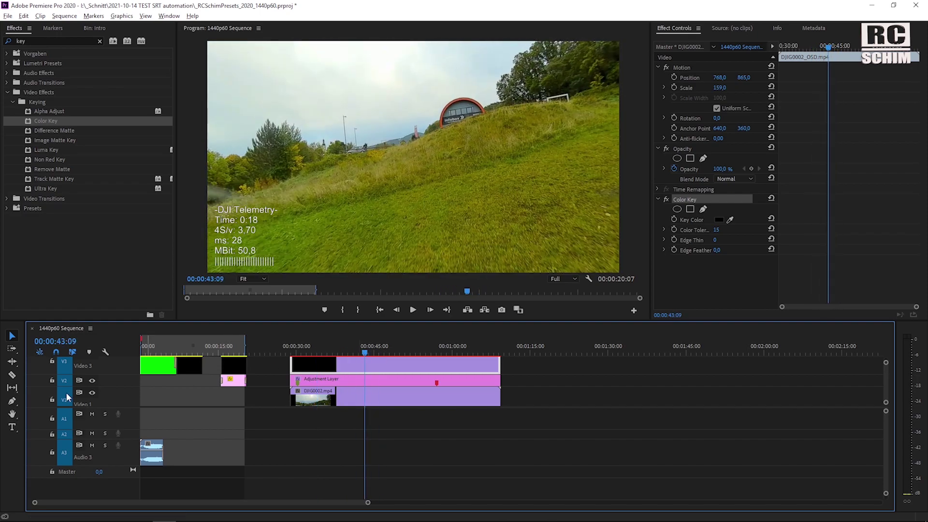
pyautogui.click(91, 379)
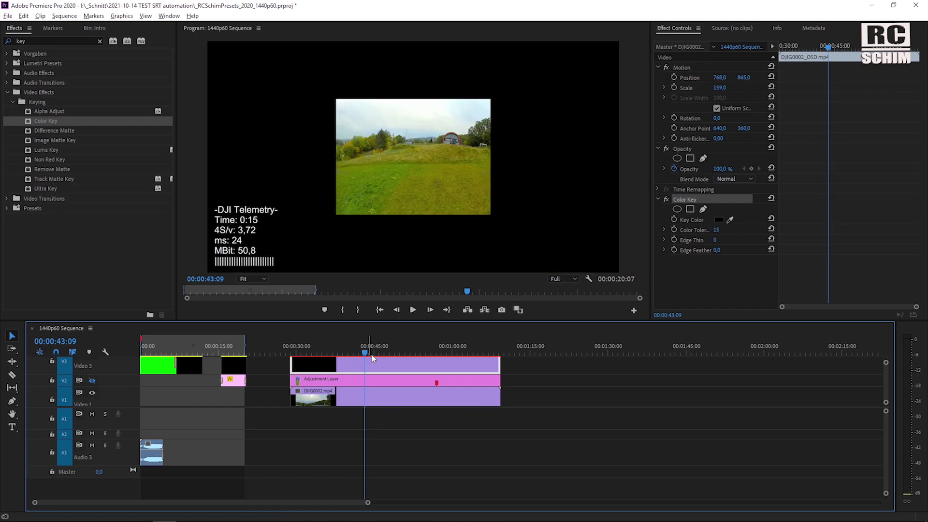
pyautogui.click(350, 348)
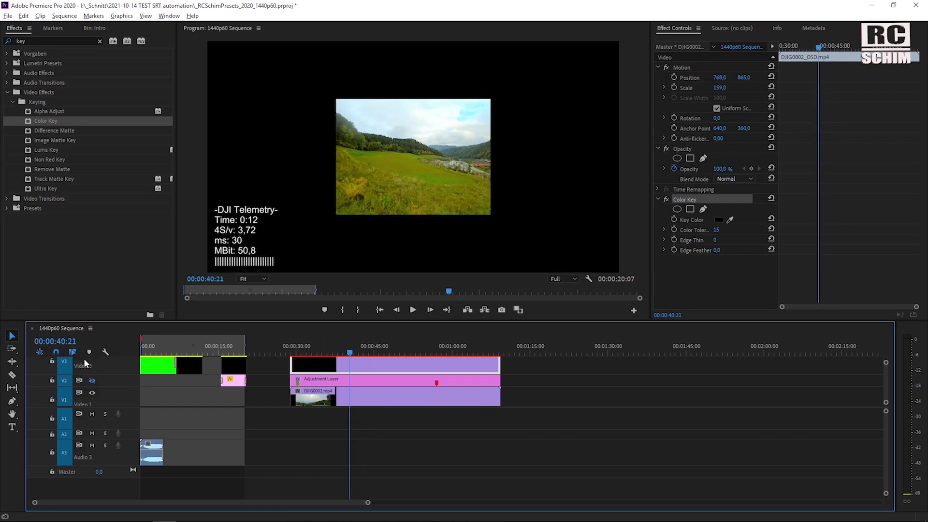
pyautogui.click(347, 352)
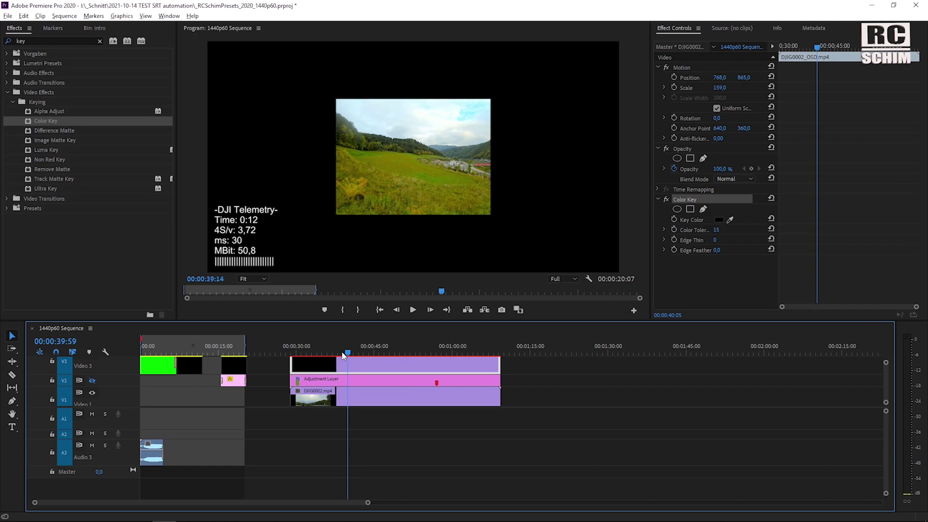
pyautogui.click(329, 349)
pyautogui.click(354, 350)
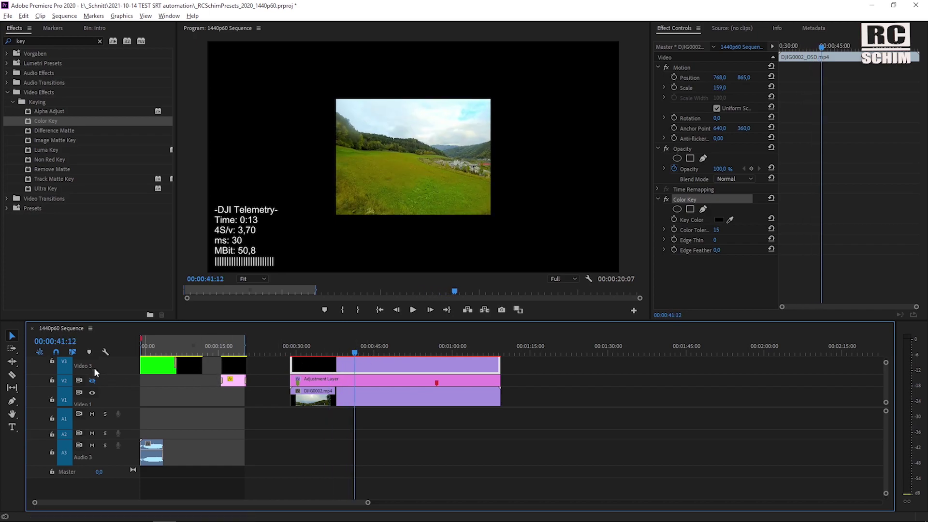
pyautogui.click(92, 380)
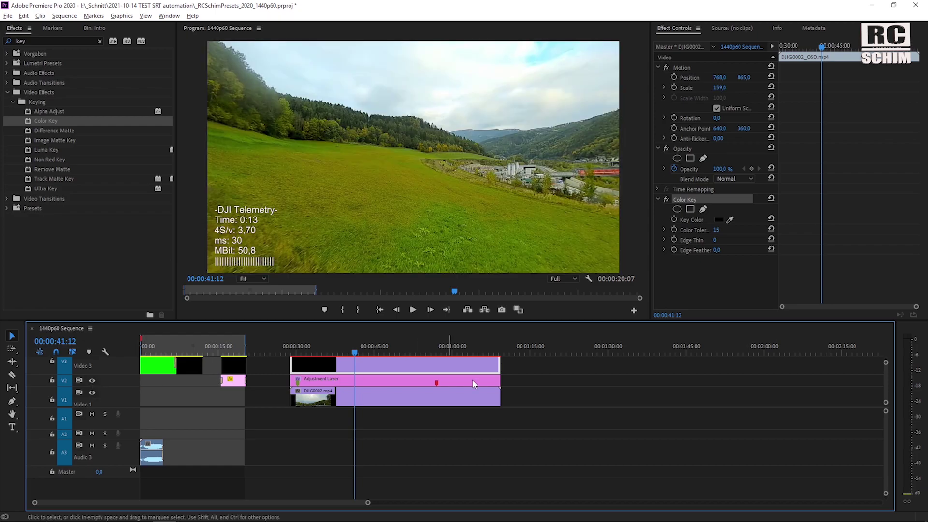